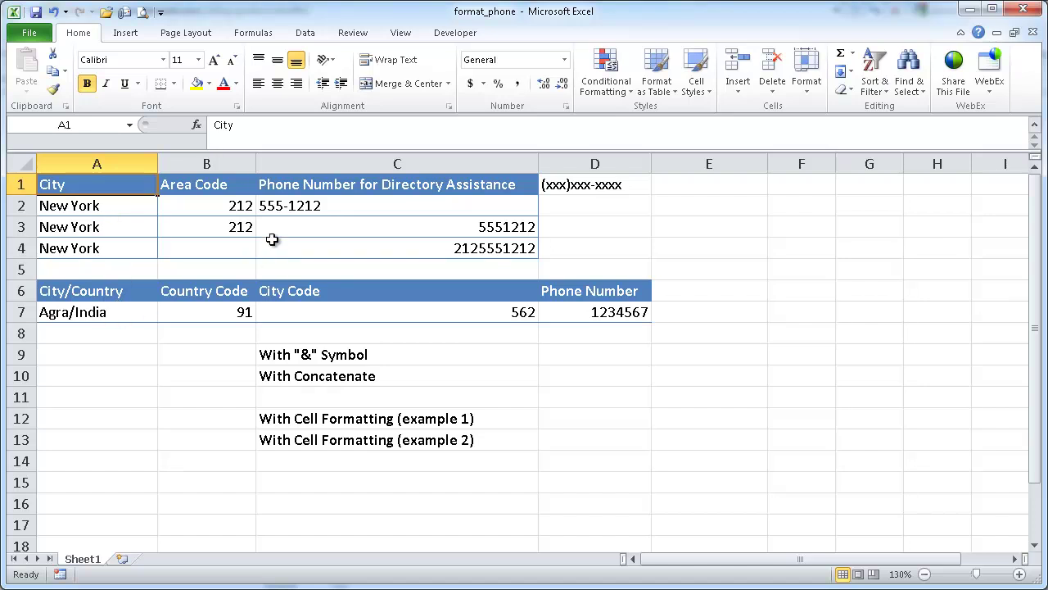
Review the area codes and phone numbers in B2, C2, B3, C3 and C4
{"action": "left_click", "coordinate": [196, 206]}
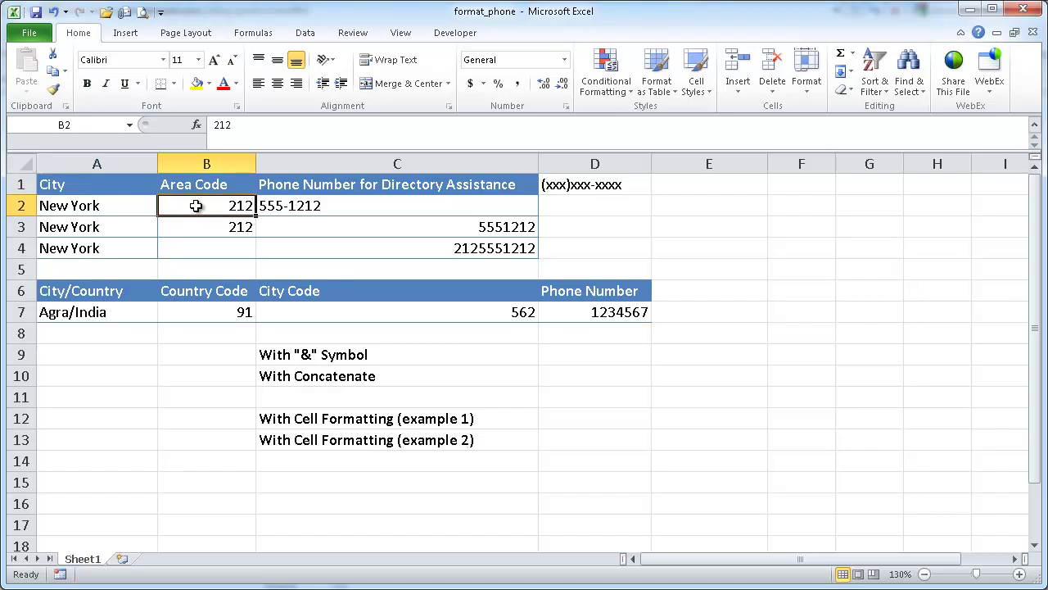
{"action": "left_click", "coordinate": [296, 207]}
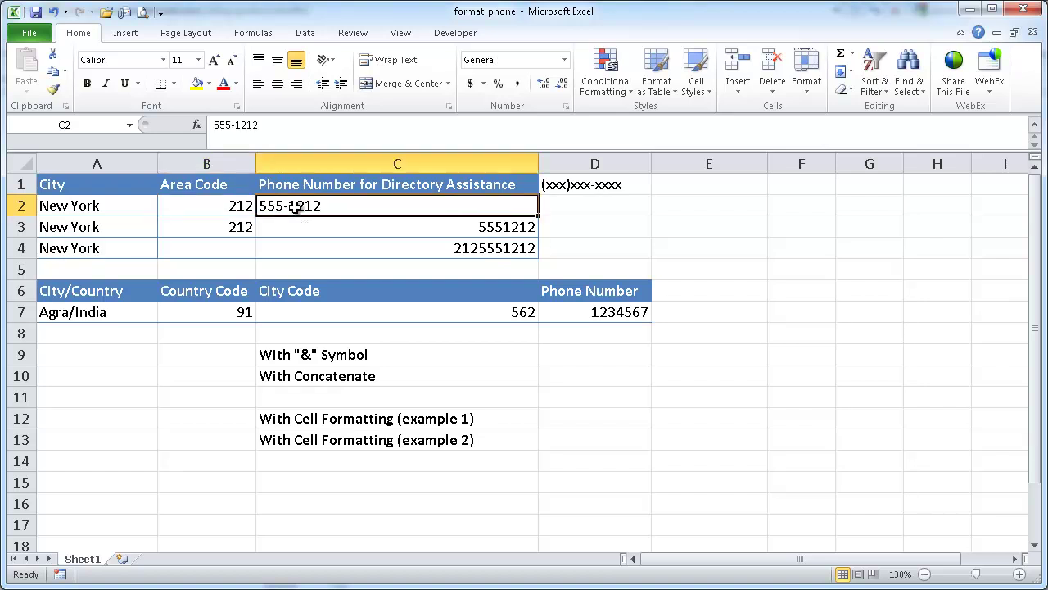
{"action": "left_click", "coordinate": [234, 227]}
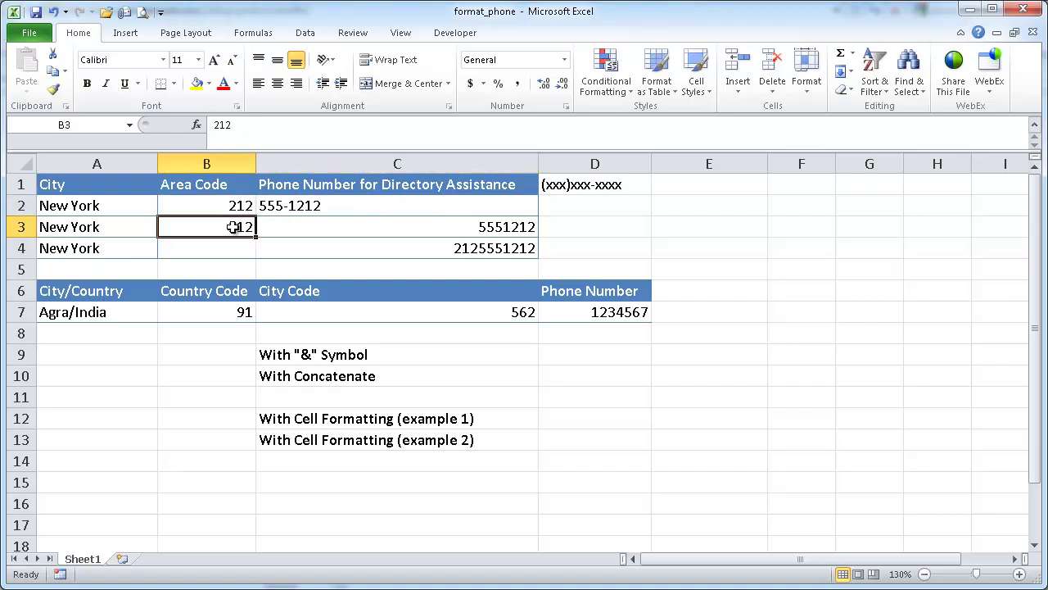
{"action": "left_click", "coordinate": [334, 226]}
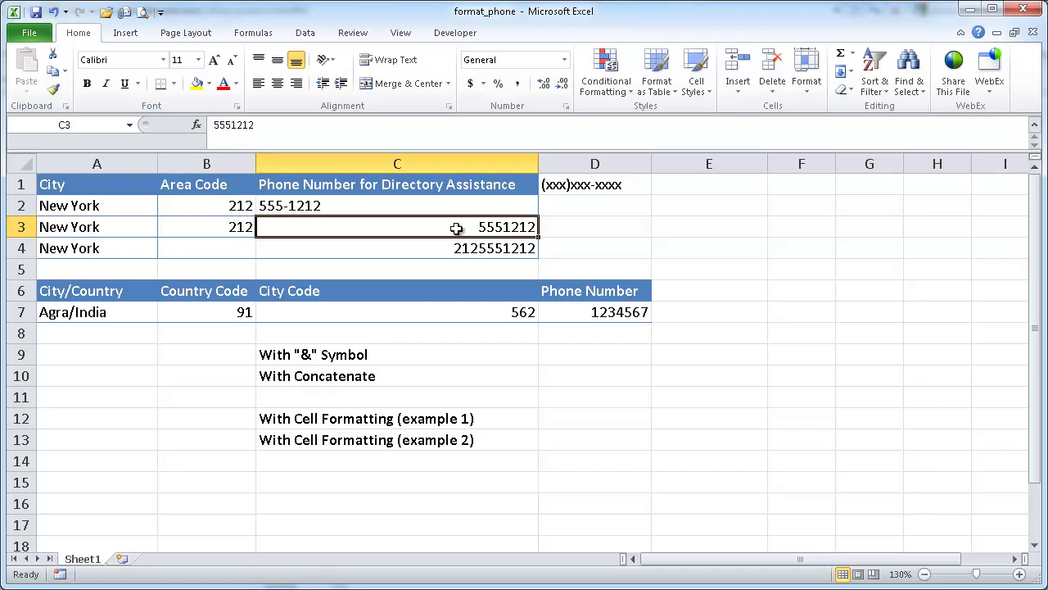
{"action": "left_click", "coordinate": [438, 249]}
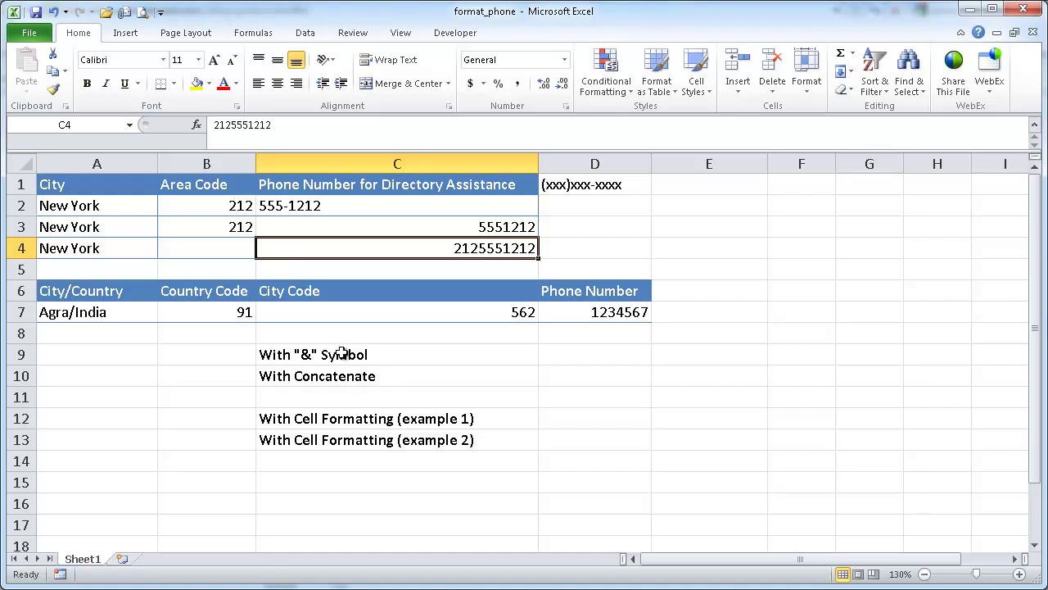
{"action": "left_click", "coordinate": [569, 356]}
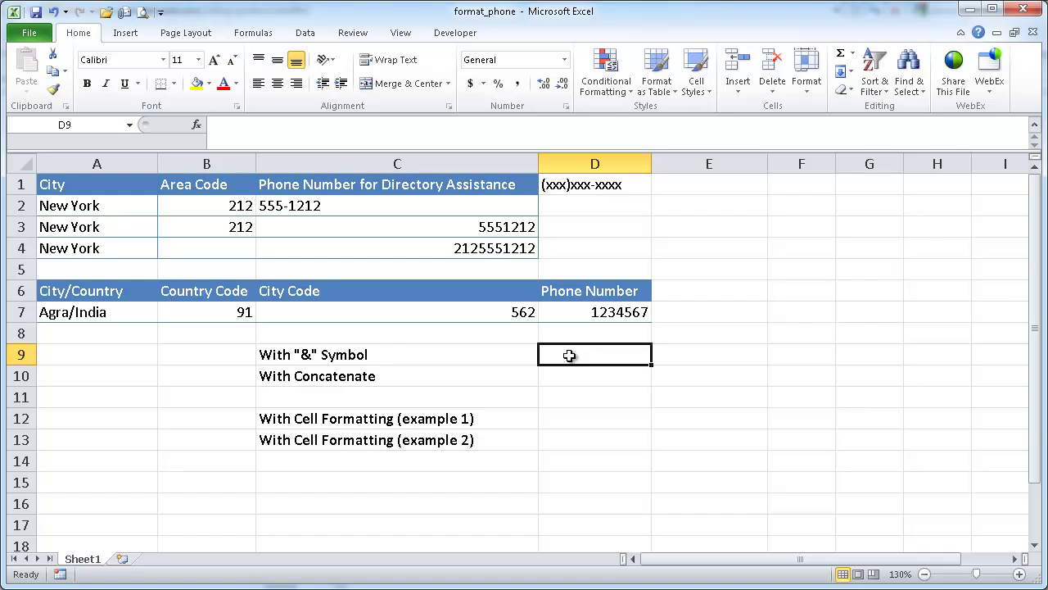
{"action": "type", "text": "="}
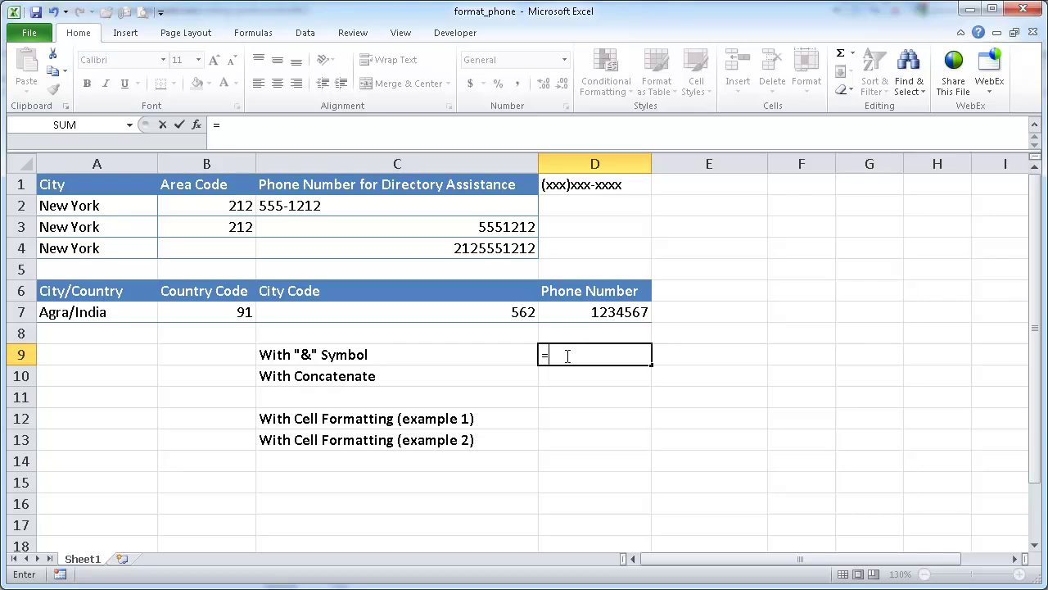
{"action": "type", "text": "\"(\""}
{"action": "type", "text": "&"}
{"action": "left_click", "coordinate": [211, 203]}
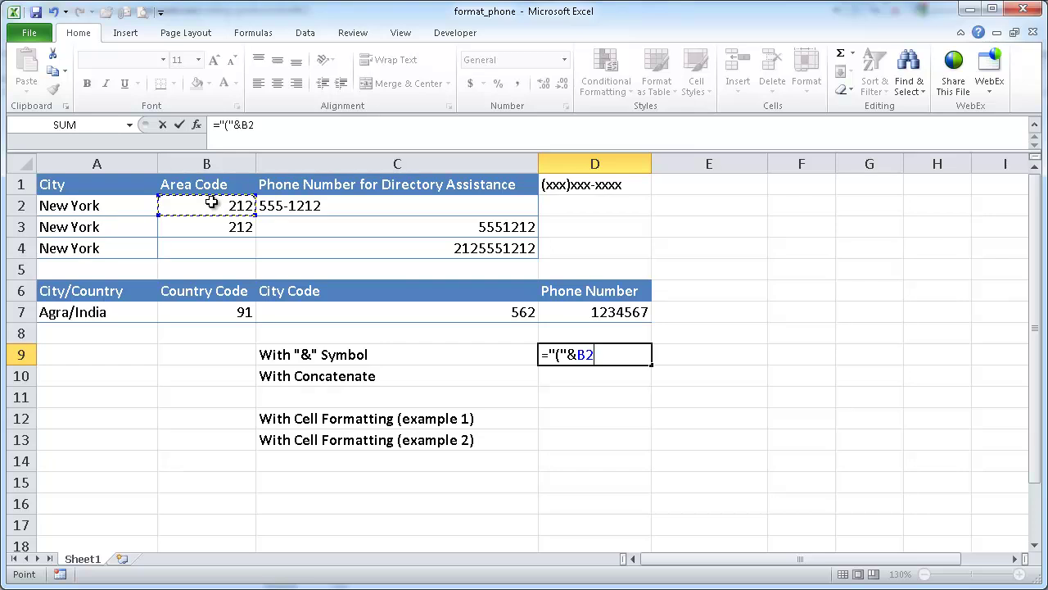
{"action": "type", "text": "&\")\"&"}
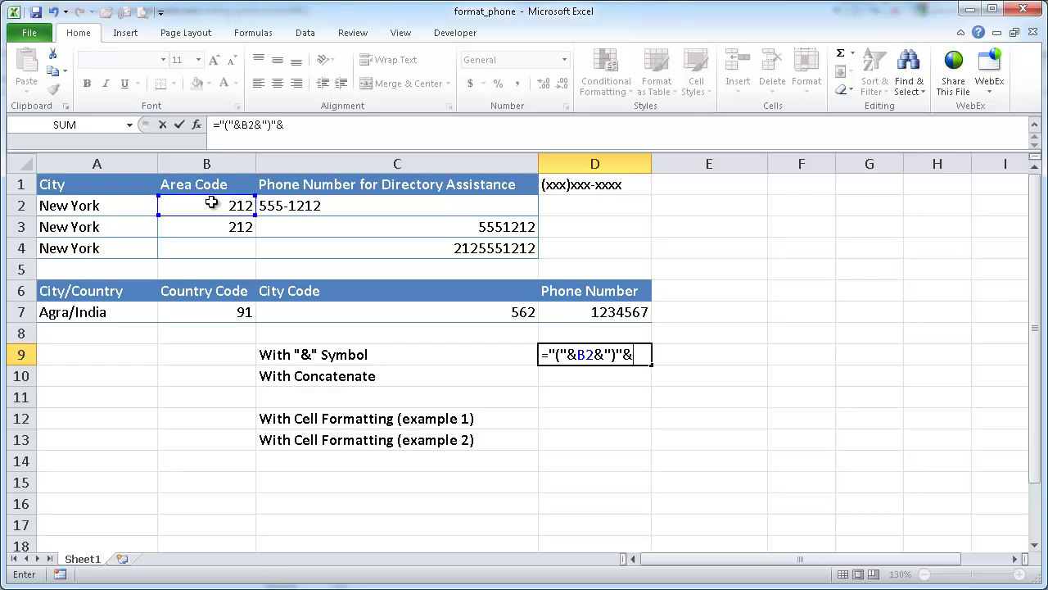
{"action": "left_click", "coordinate": [298, 206]}
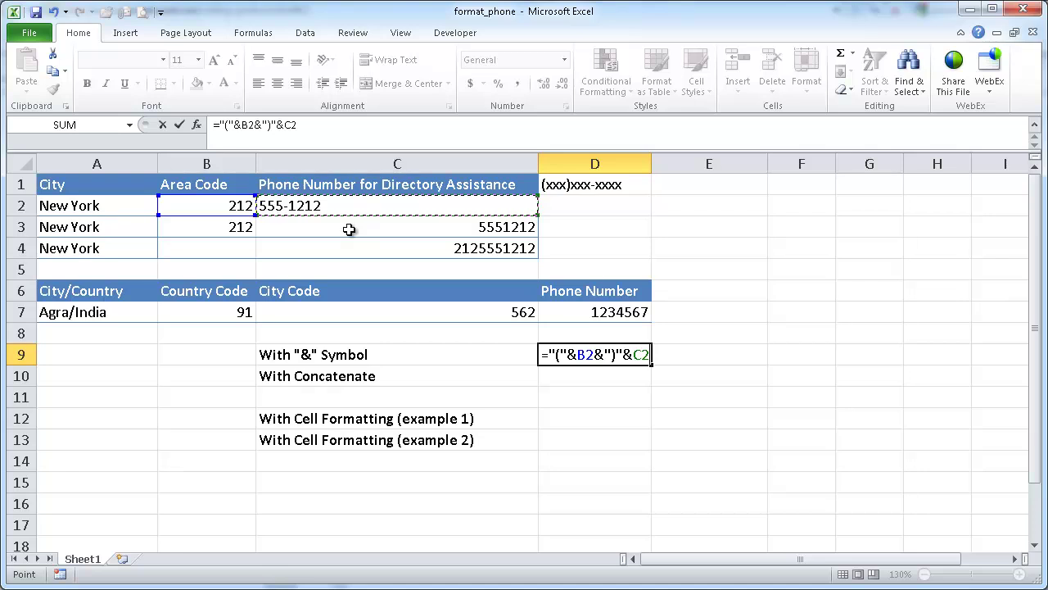
{"action": "key", "text": "ctrl+Return"}
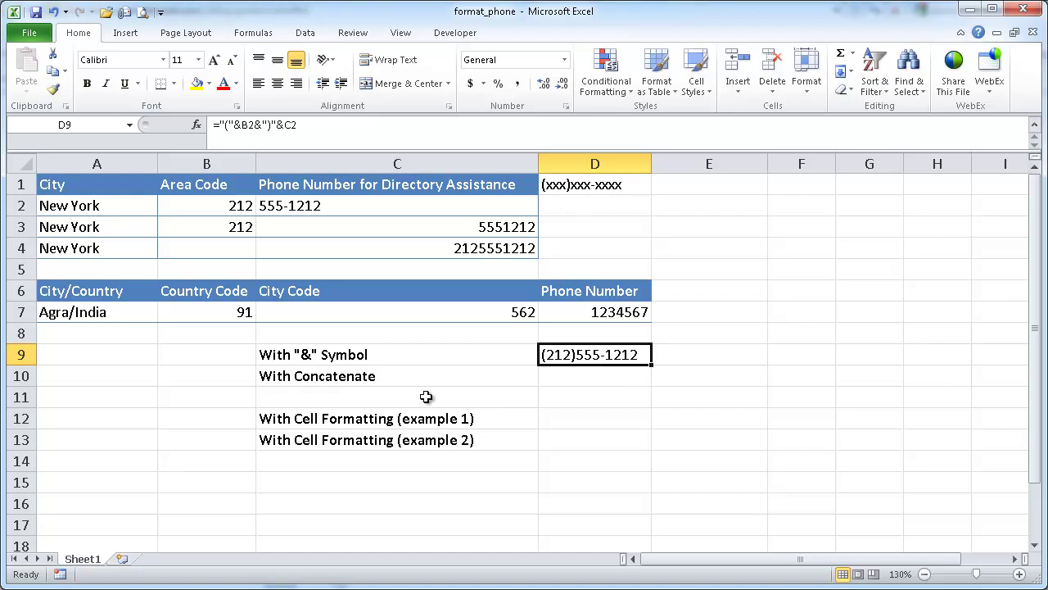
{"action": "left_click", "coordinate": [564, 379]}
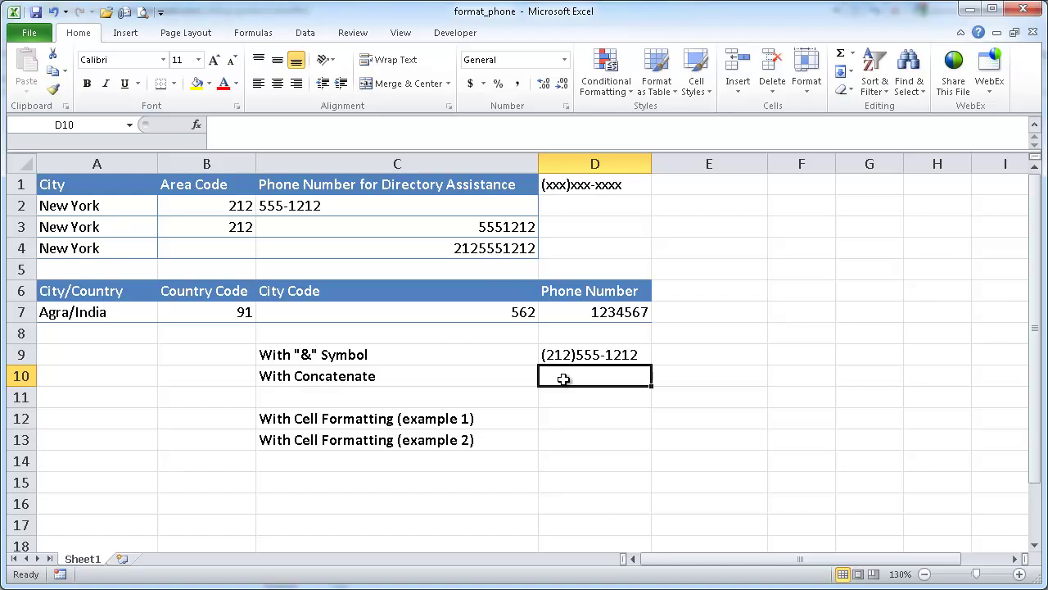
{"action": "type", "text": "="}
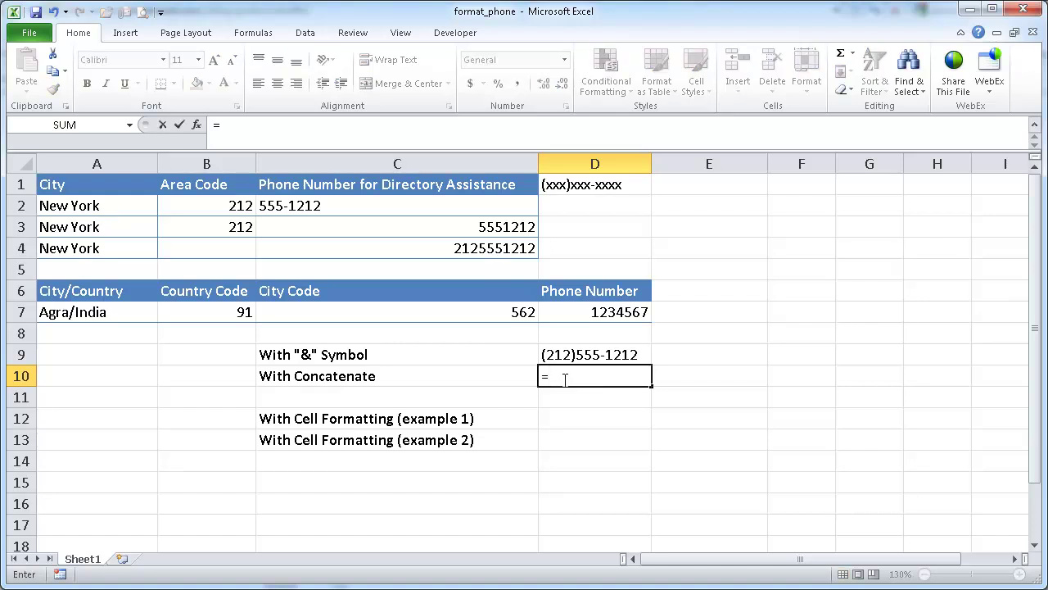
{"action": "type", "text": "conc"}
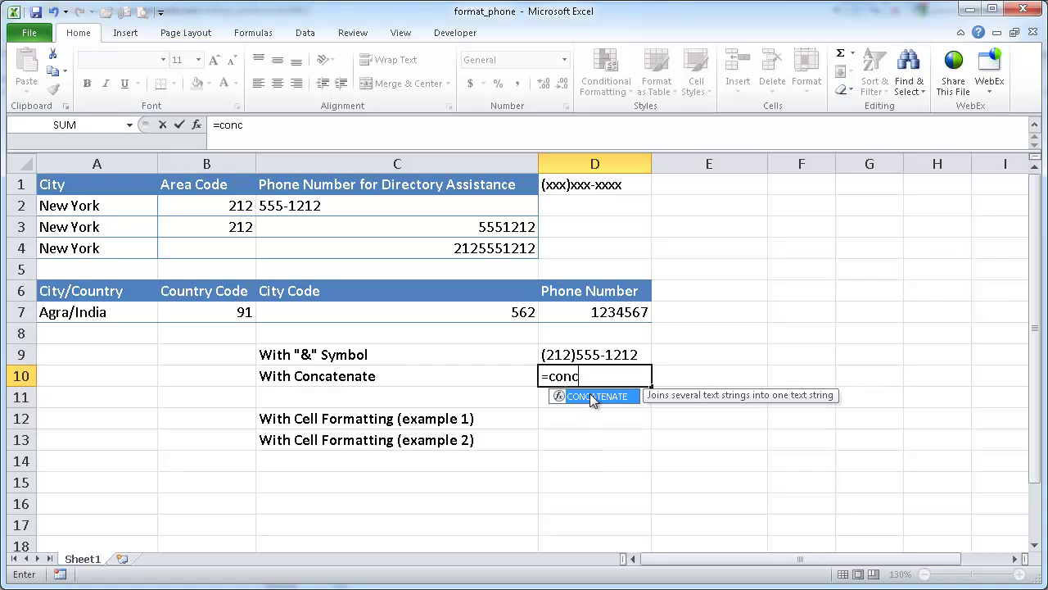
{"action": "double_click", "coordinate": [593, 398]}
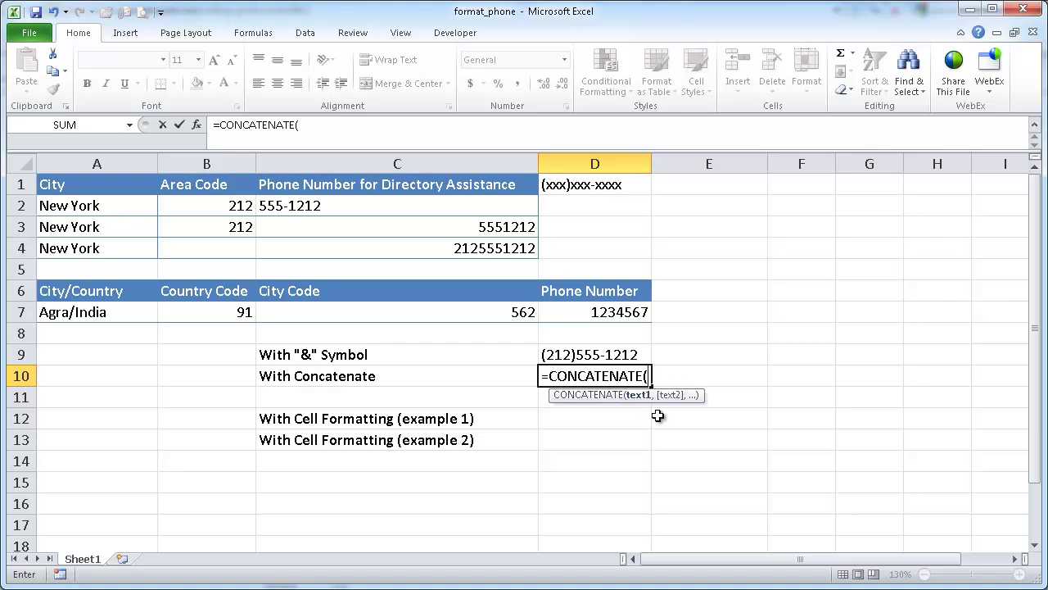
{"action": "type", "text": "\"(\","}
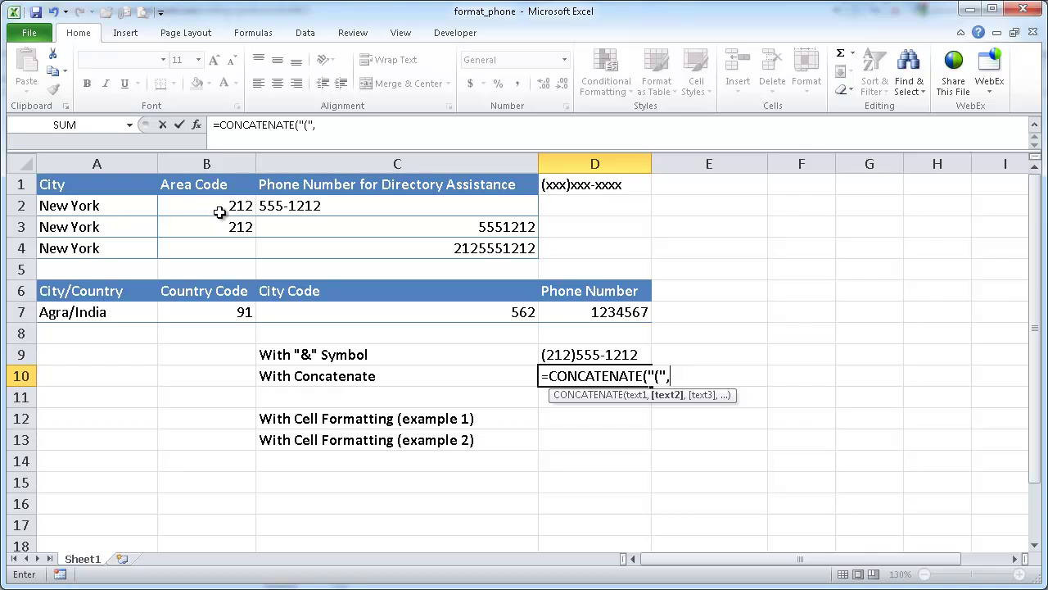
{"action": "left_click", "coordinate": [221, 208]}
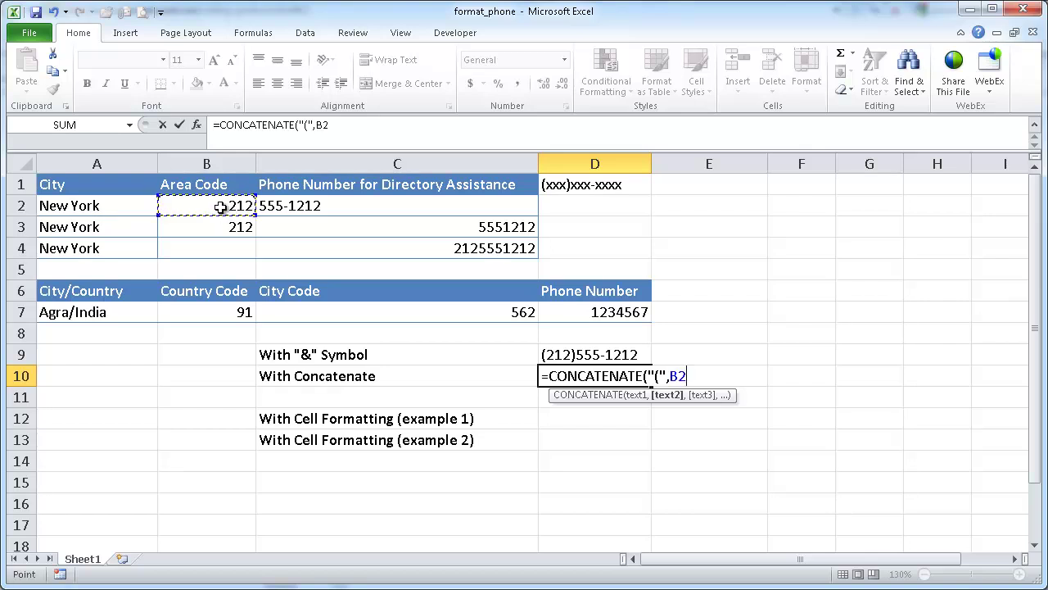
{"action": "type", "text": ","}
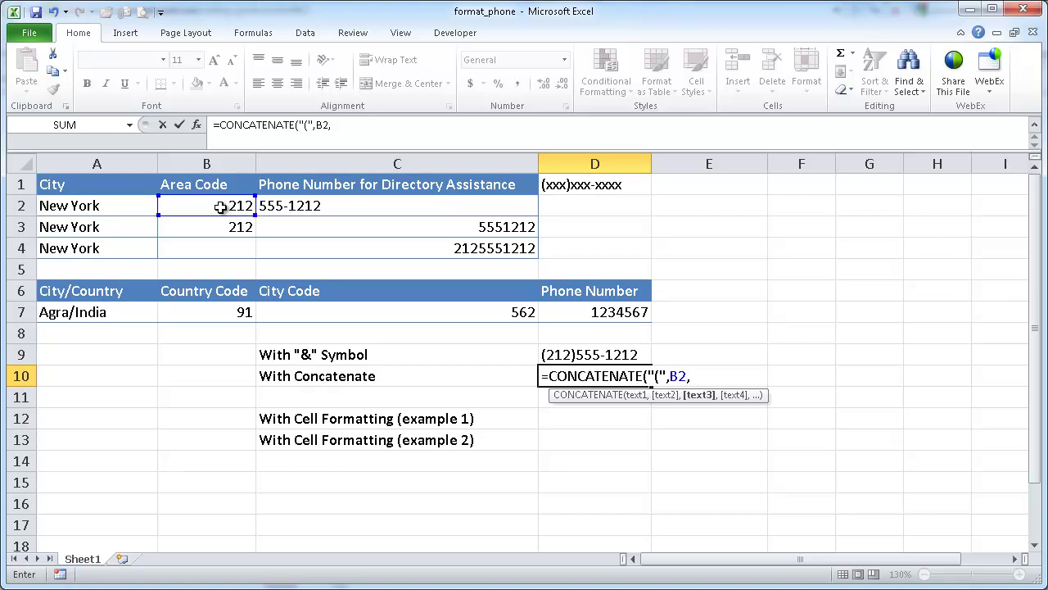
{"action": "type", "text": "\")\","}
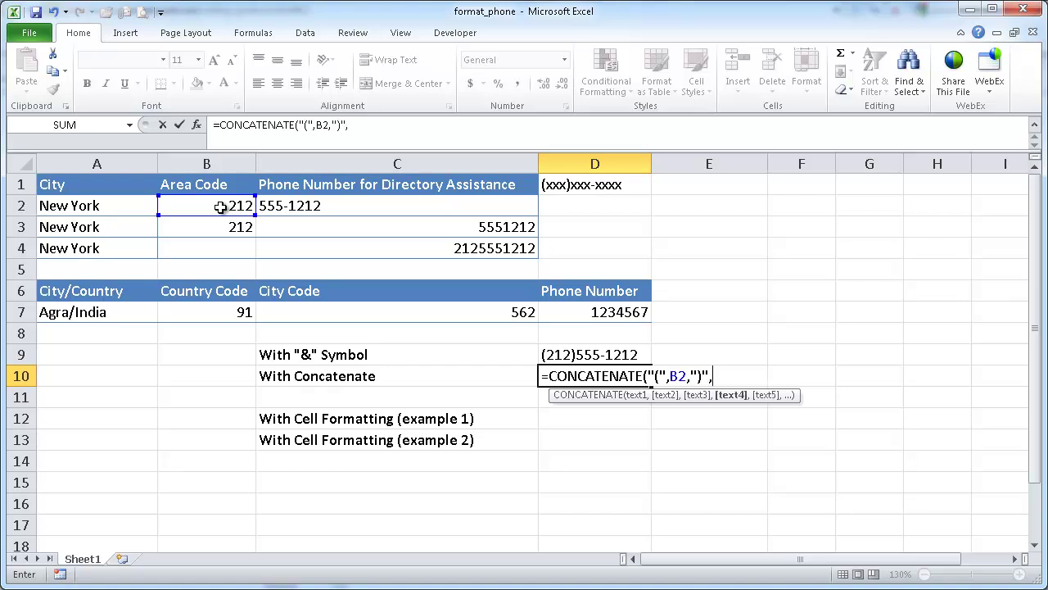
{"action": "left_click", "coordinate": [303, 207]}
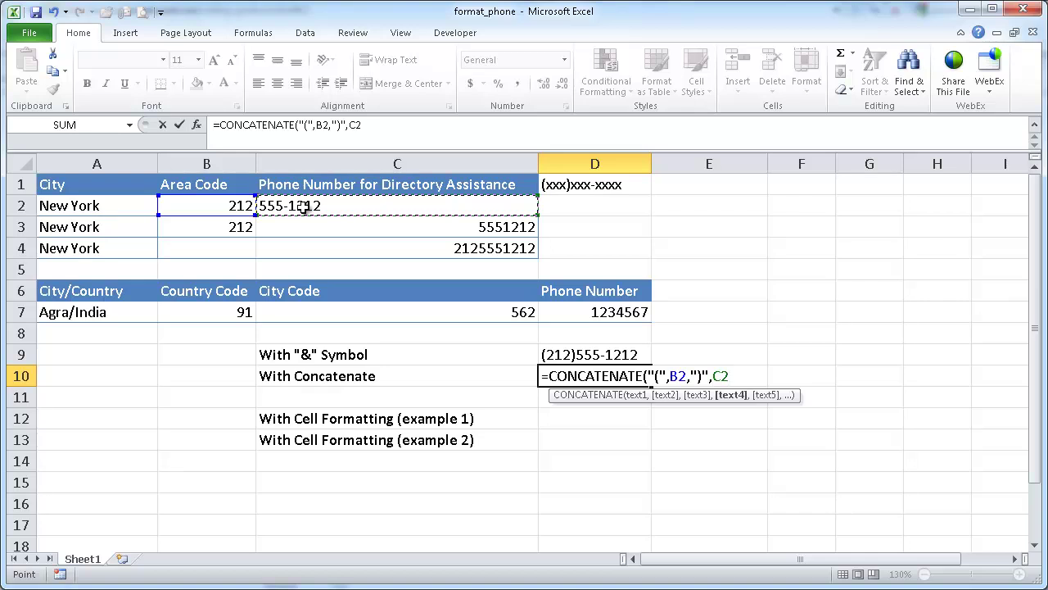
{"action": "type", "text": ")"}
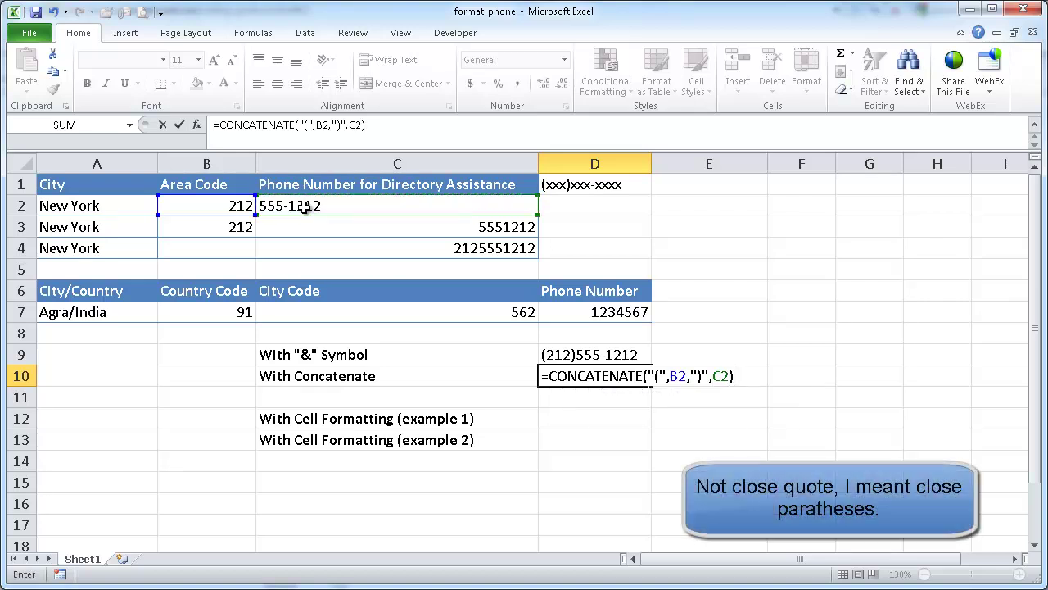
{"action": "key", "text": "Return"}
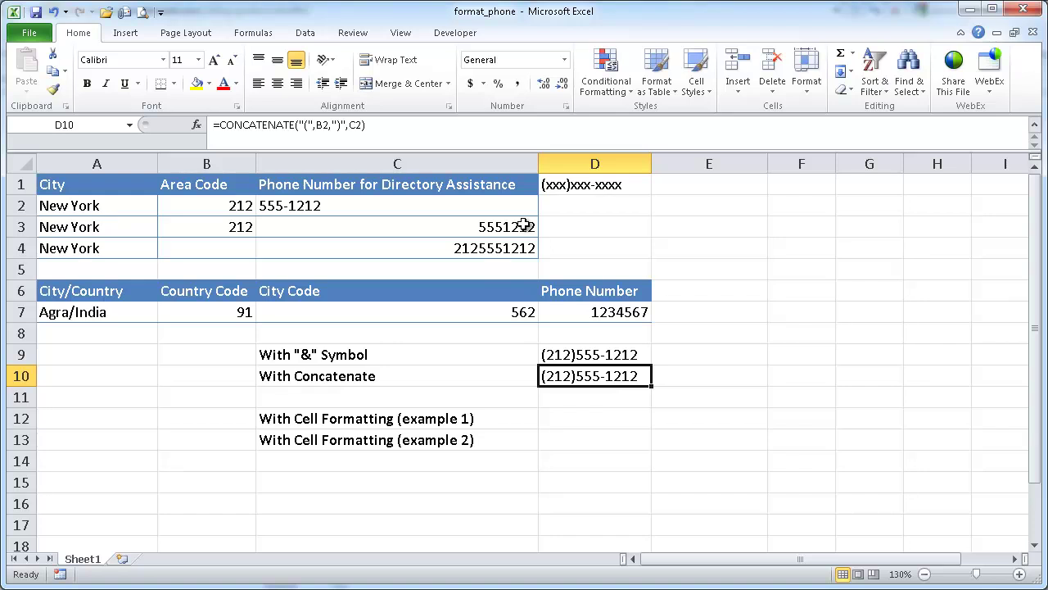
Enter =LEFT(C3,3) in E3 to show the first three digits, 555
{"action": "left_click", "coordinate": [664, 224]}
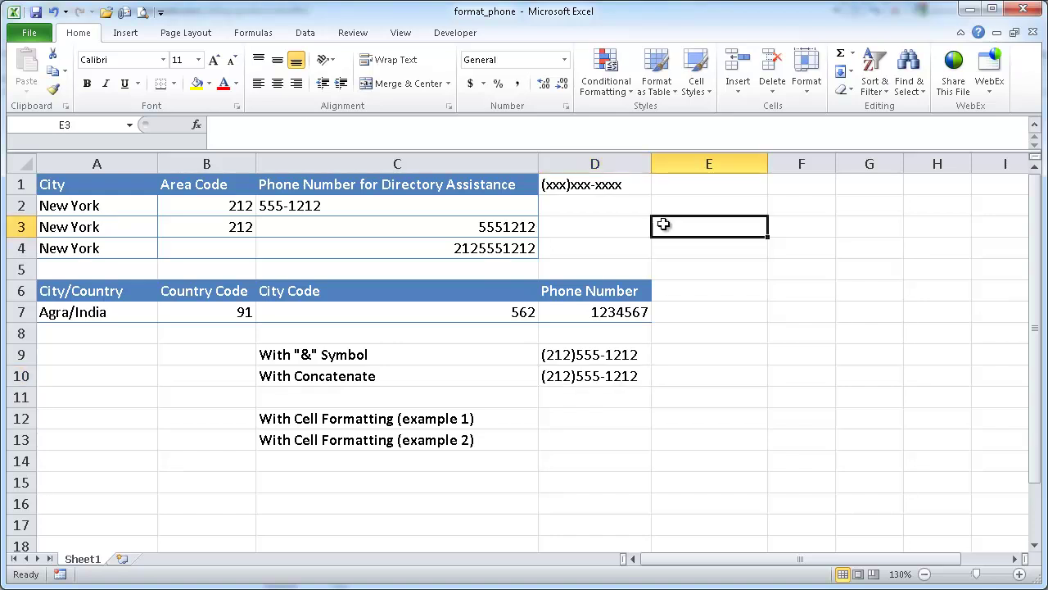
{"action": "type", "text": "=lef"}
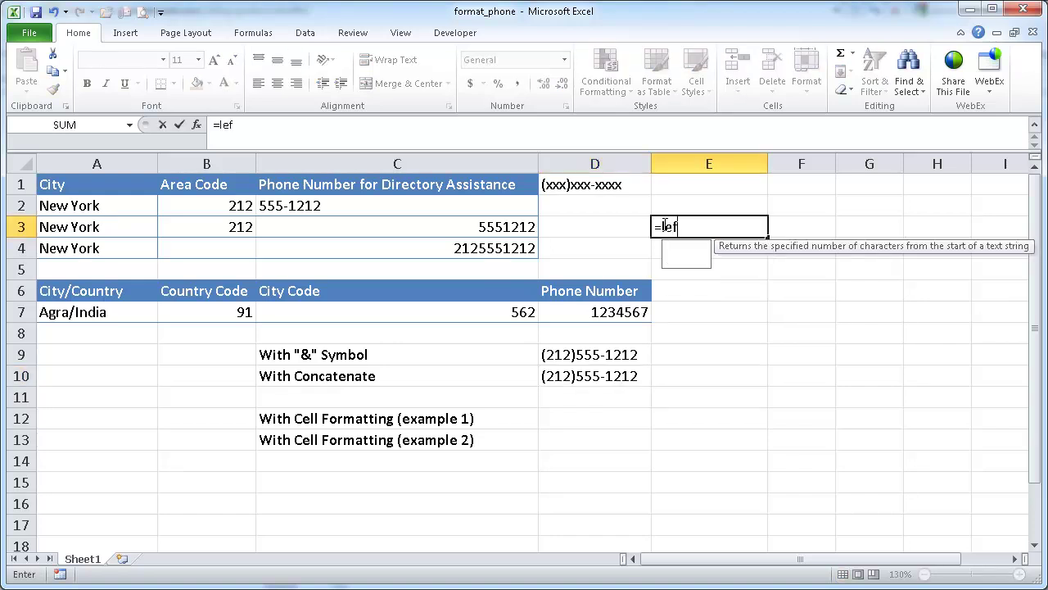
{"action": "key", "text": "Tab"}
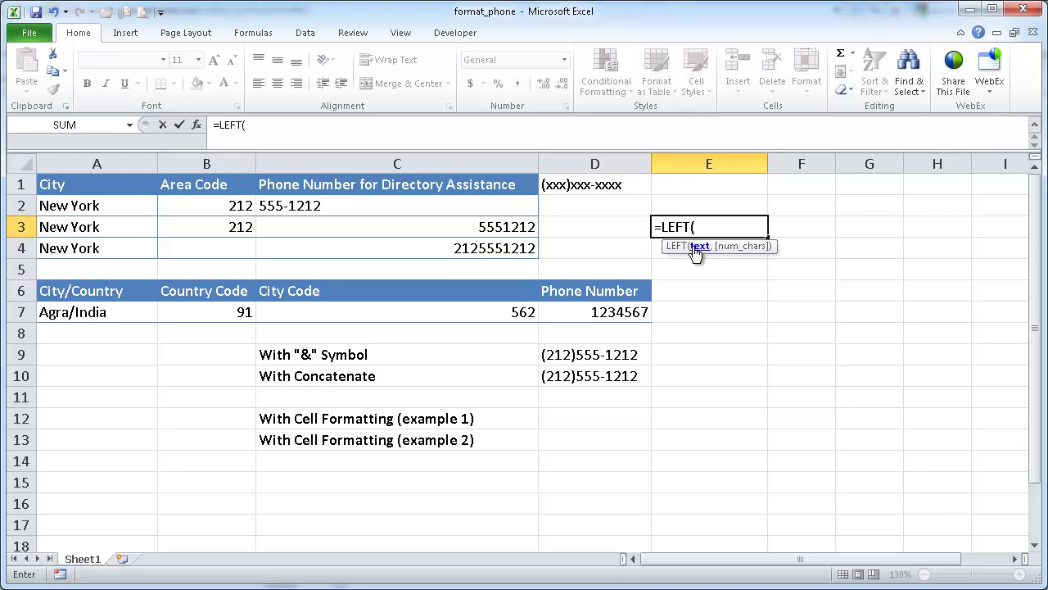
{"action": "left_click", "coordinate": [489, 230]}
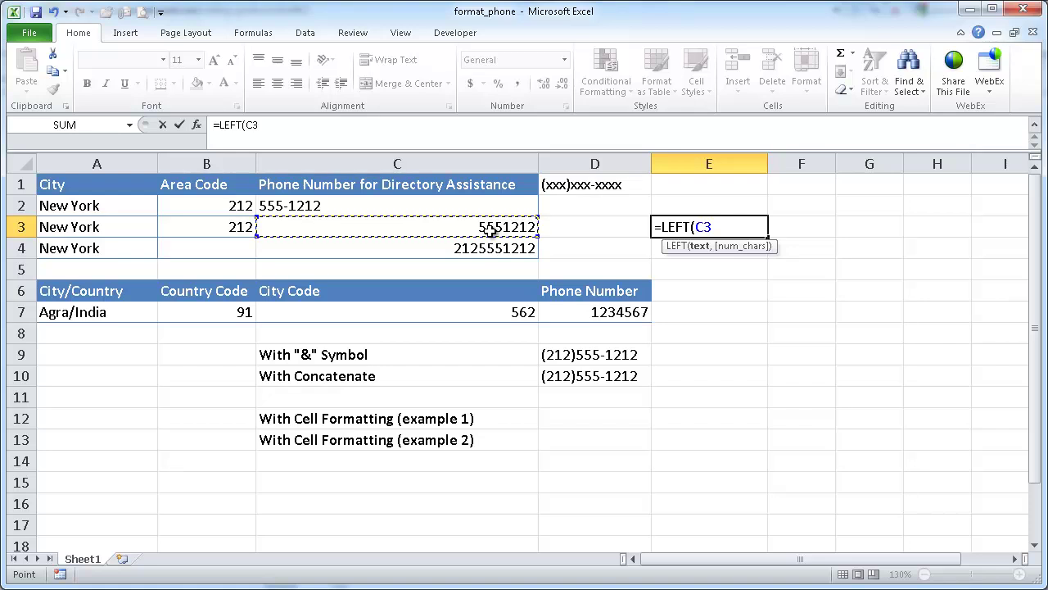
{"action": "type", "text": ",3)"}
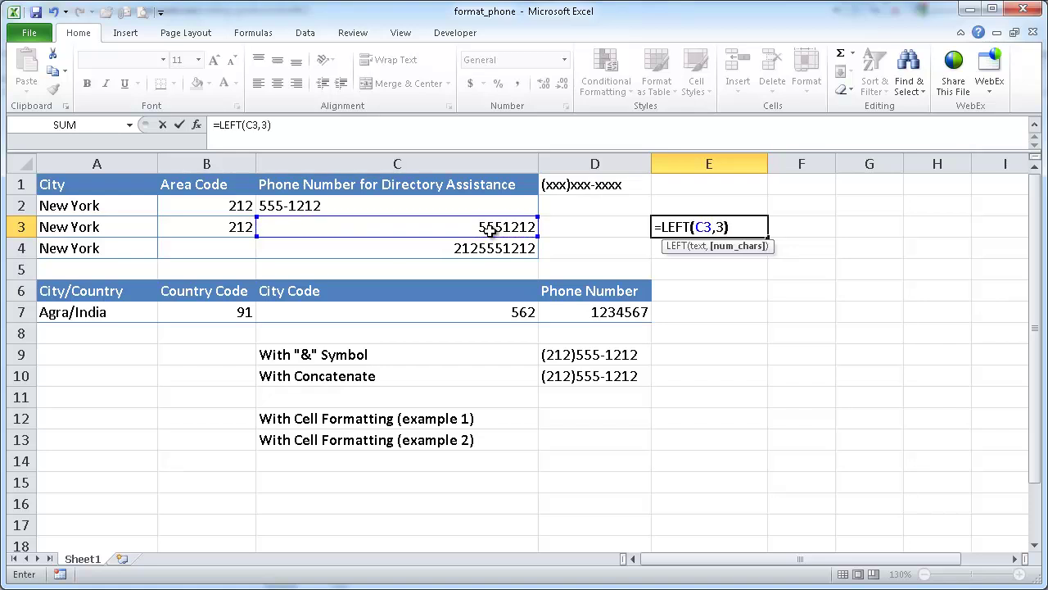
{"action": "key", "text": "Return"}
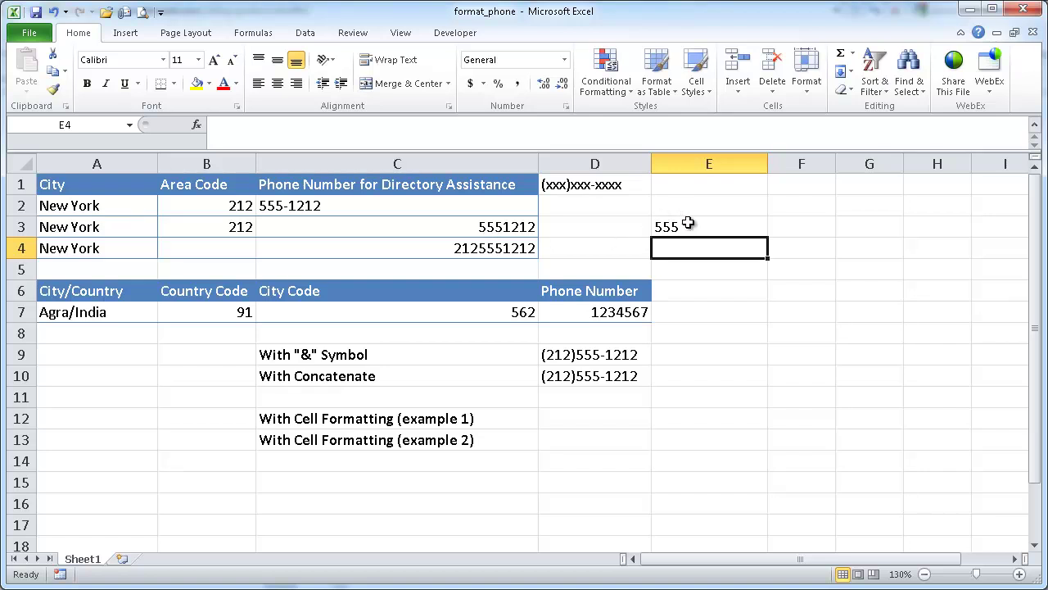
Enter =MID(C3,4,4) in F3 to show the last four digits, 1212
{"action": "left_click", "coordinate": [799, 230]}
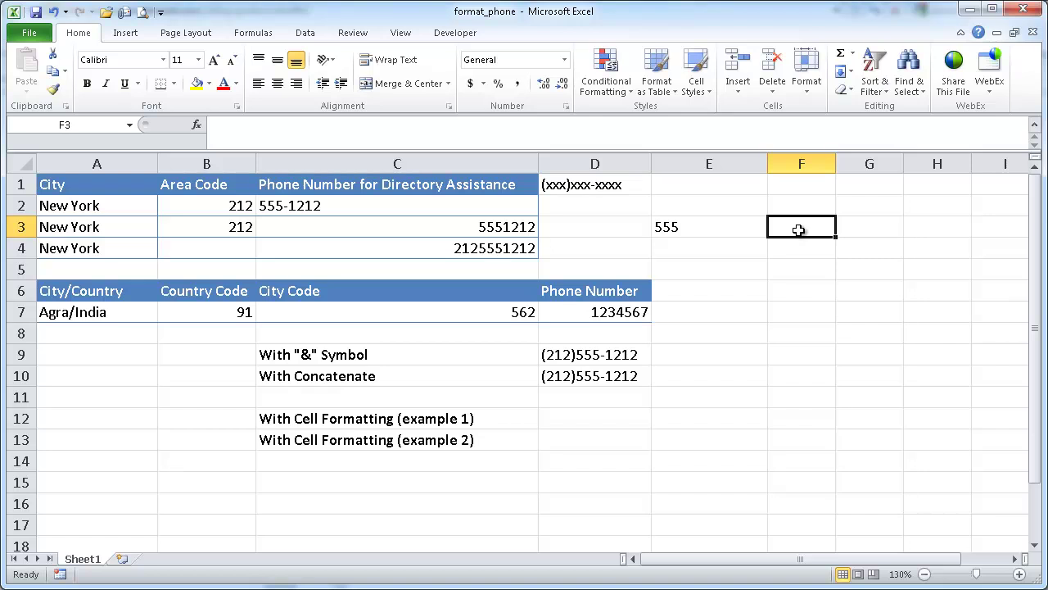
{"action": "type", "text": "=mi"}
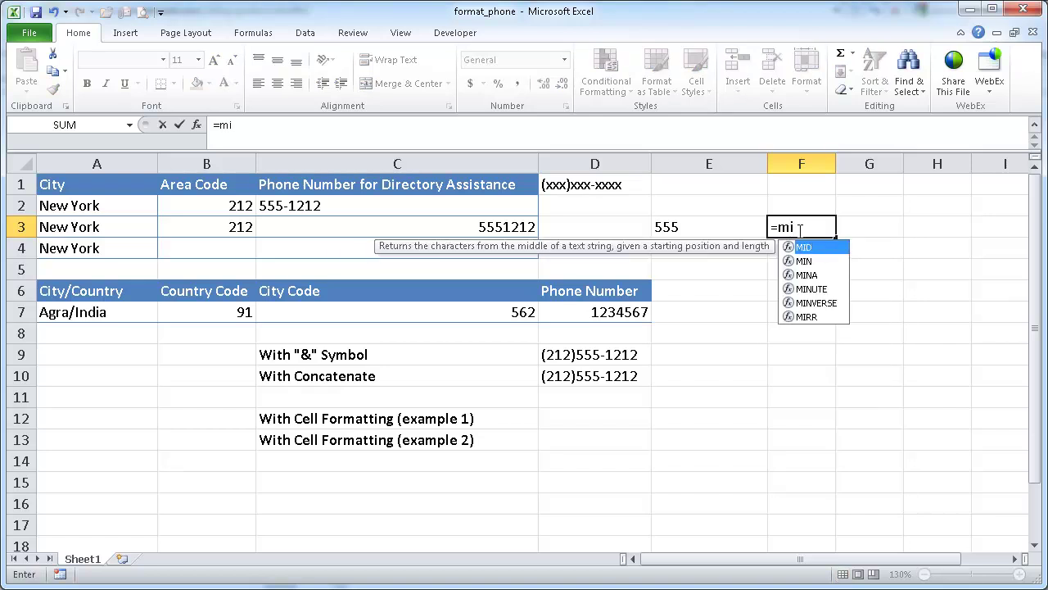
{"action": "type", "text": "d("}
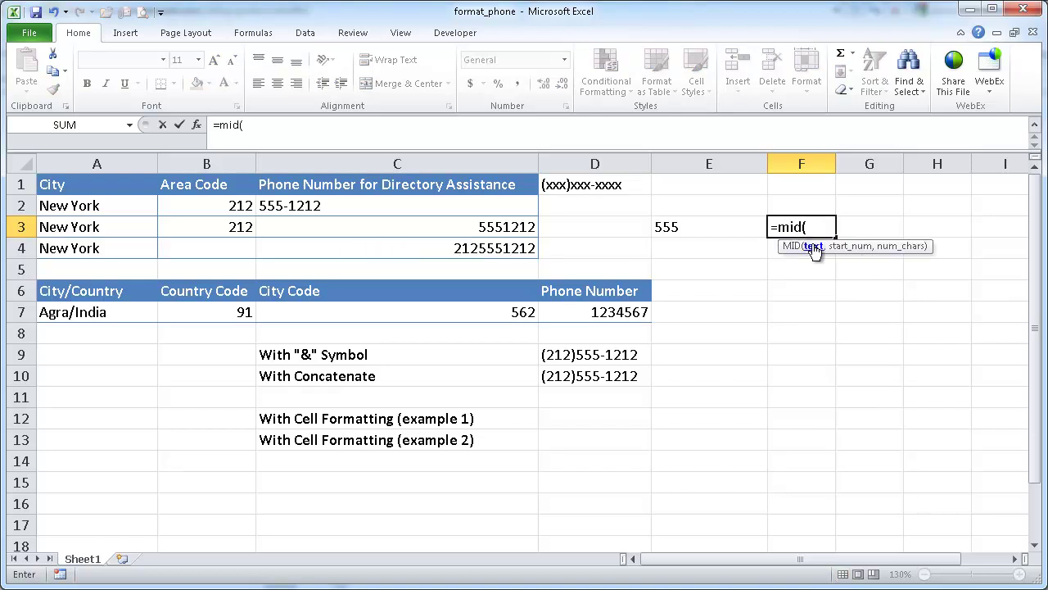
{"action": "left_click", "coordinate": [484, 226]}
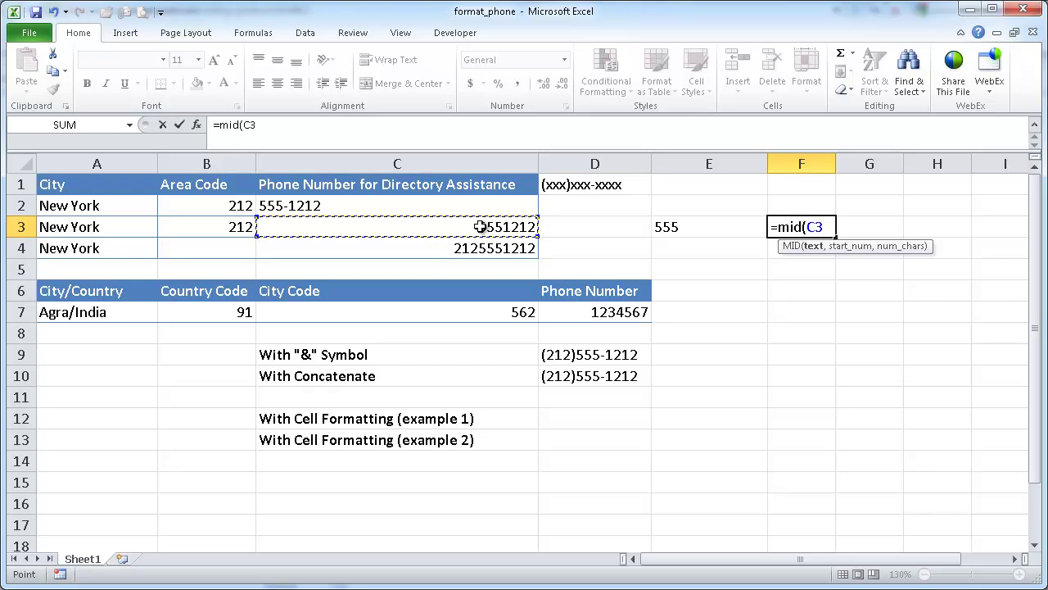
{"action": "type", "text": ",4"}
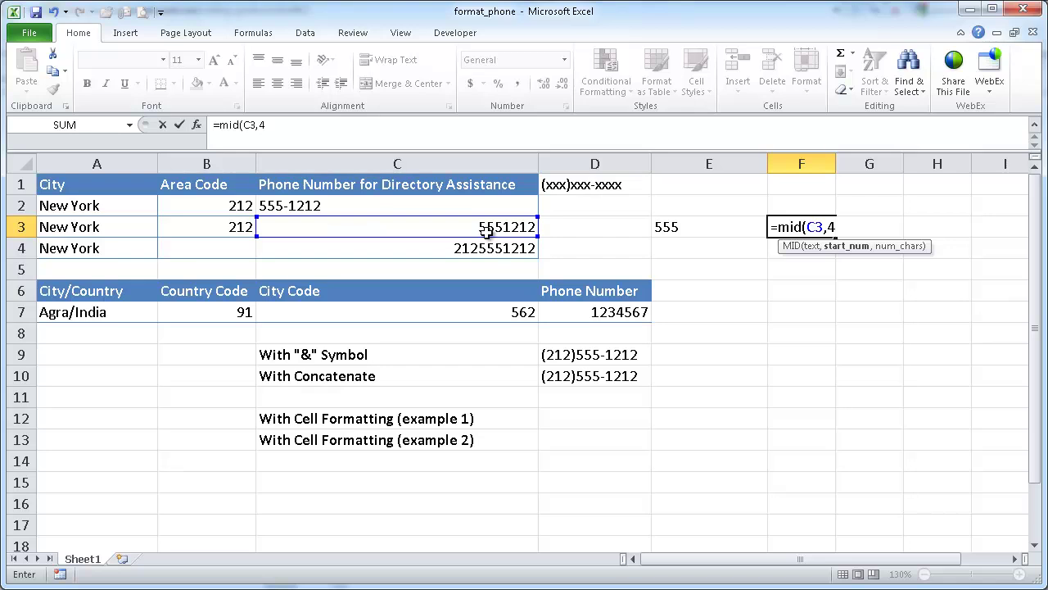
{"action": "type", "text": ",4"}
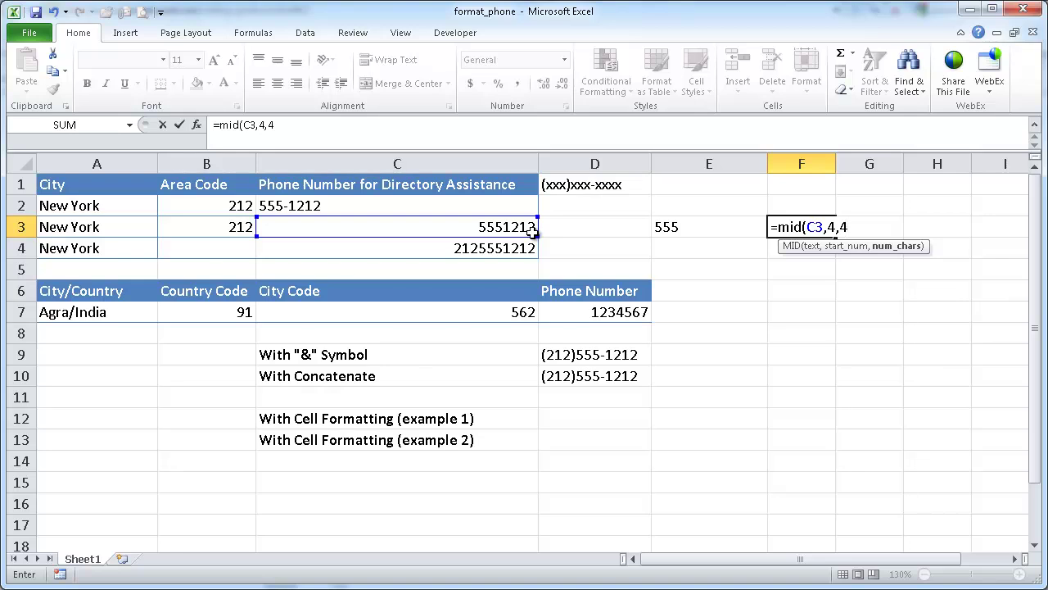
{"action": "key", "text": "ctrl+Return"}
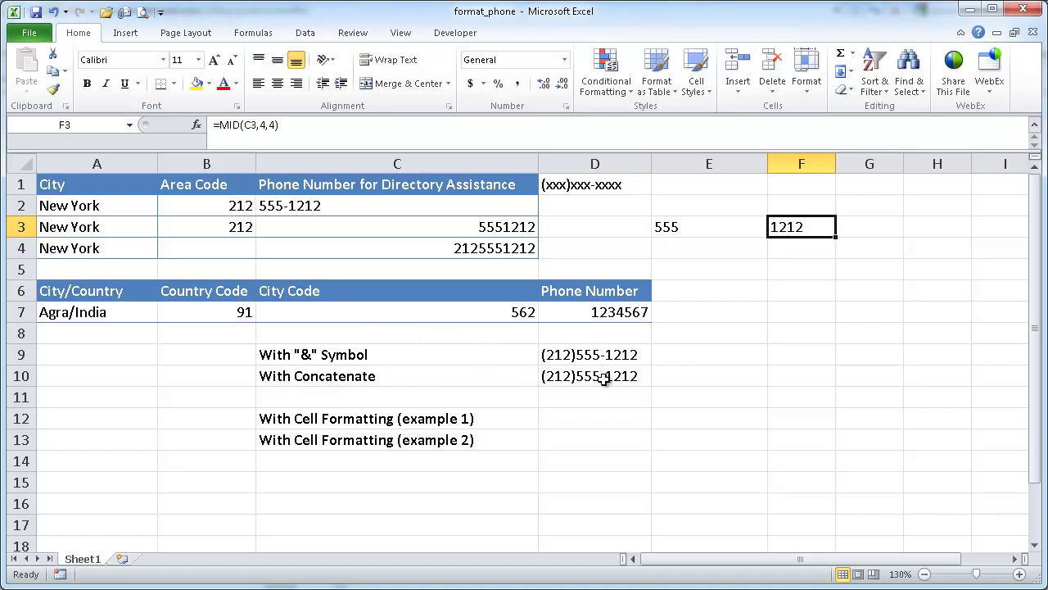
Start =CONCATENATE("(",B3,")", in E10 using B3's area code
{"action": "left_click", "coordinate": [701, 376]}
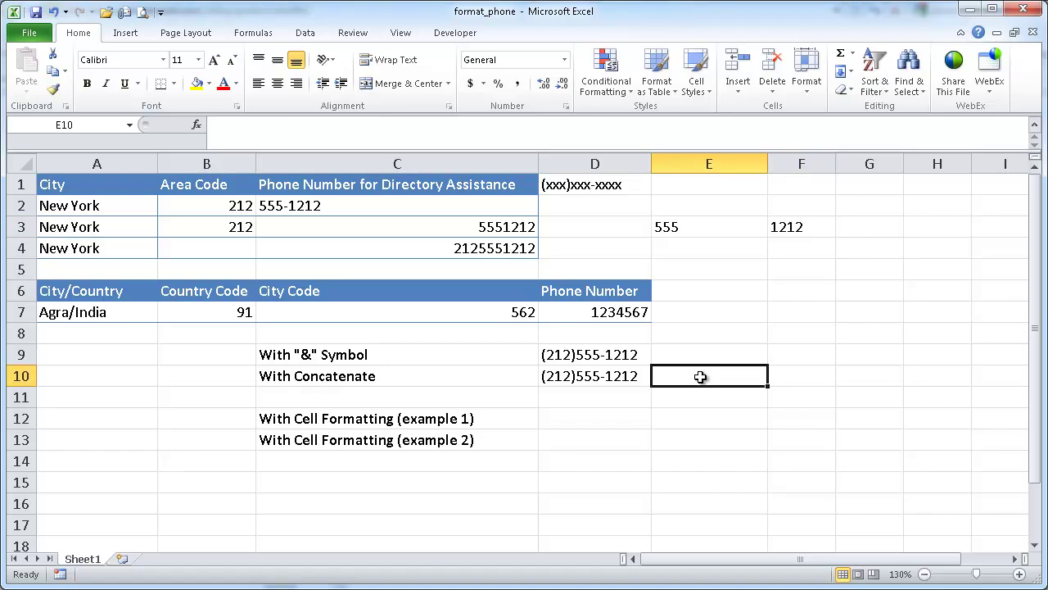
{"action": "type", "text": "="}
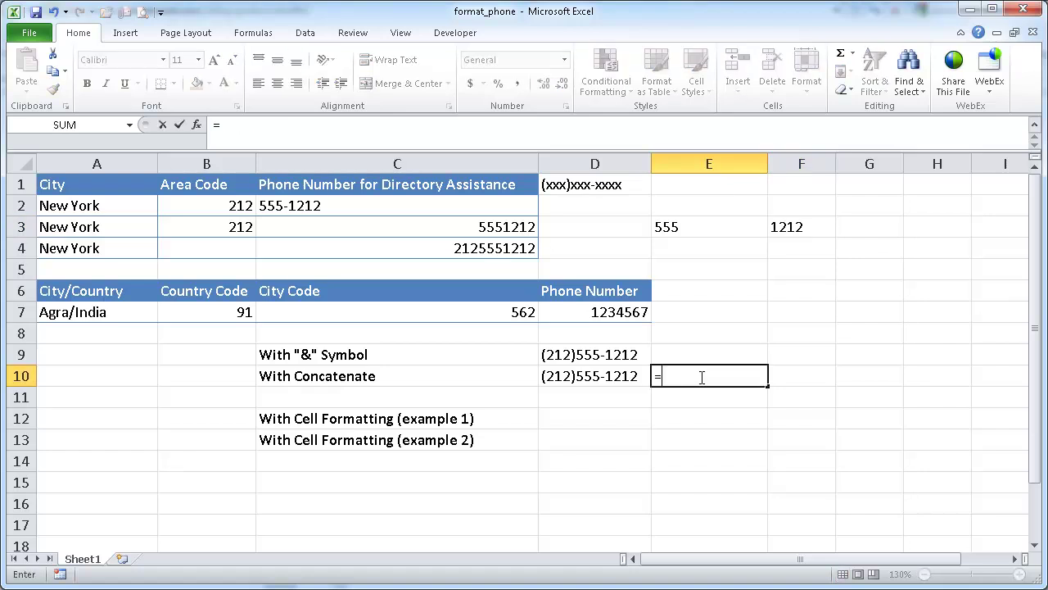
{"action": "type", "text": "conc"}
{"action": "key", "text": "Tab"}
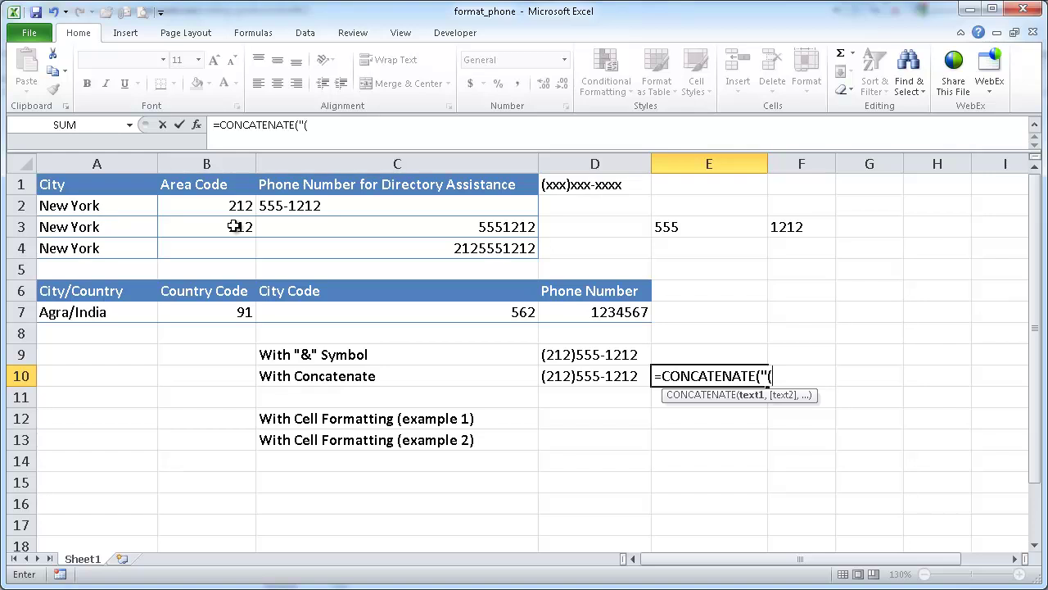
{"action": "type", "text": "\"(\","}
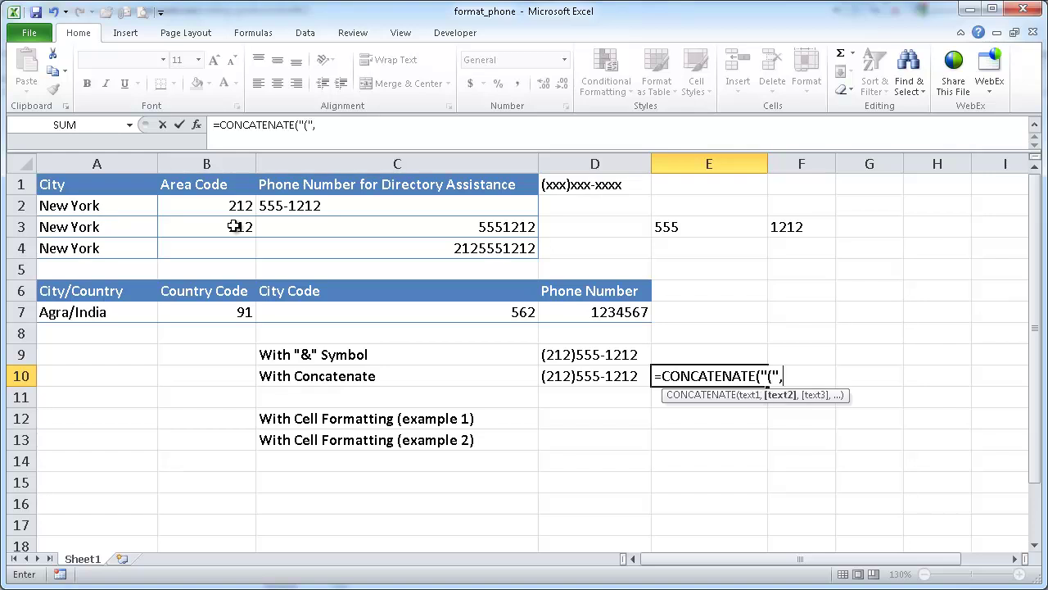
{"action": "left_click", "coordinate": [236, 229]}
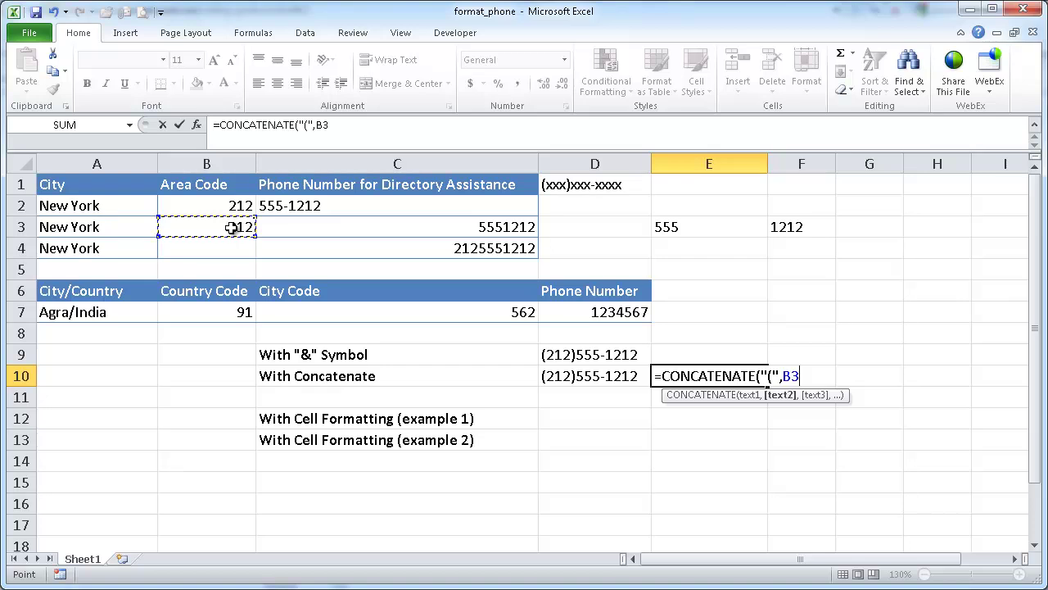
{"action": "type", "text": ","}
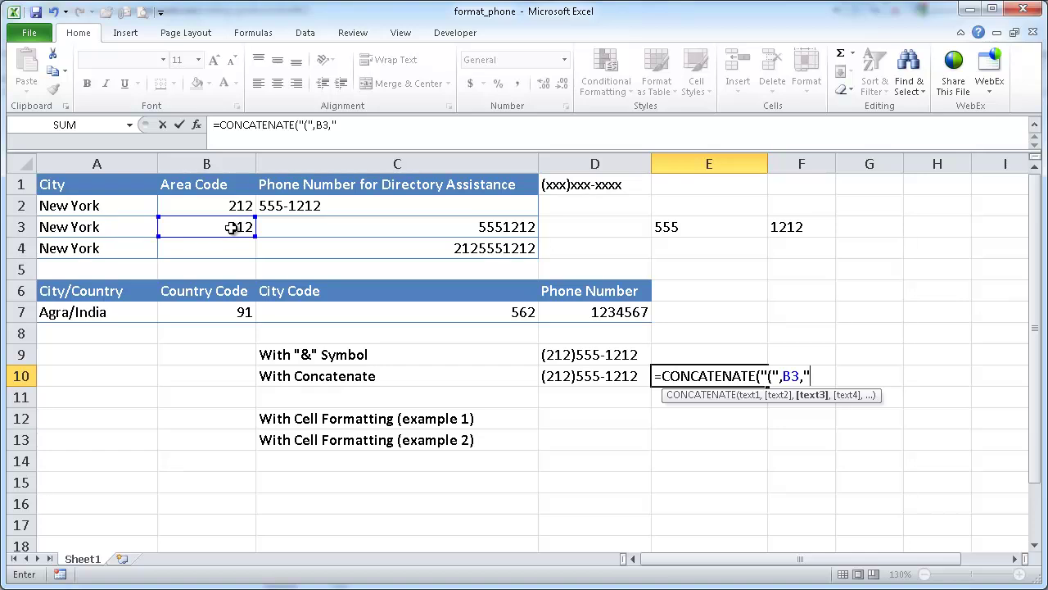
{"action": "type", "text": "\")\","}
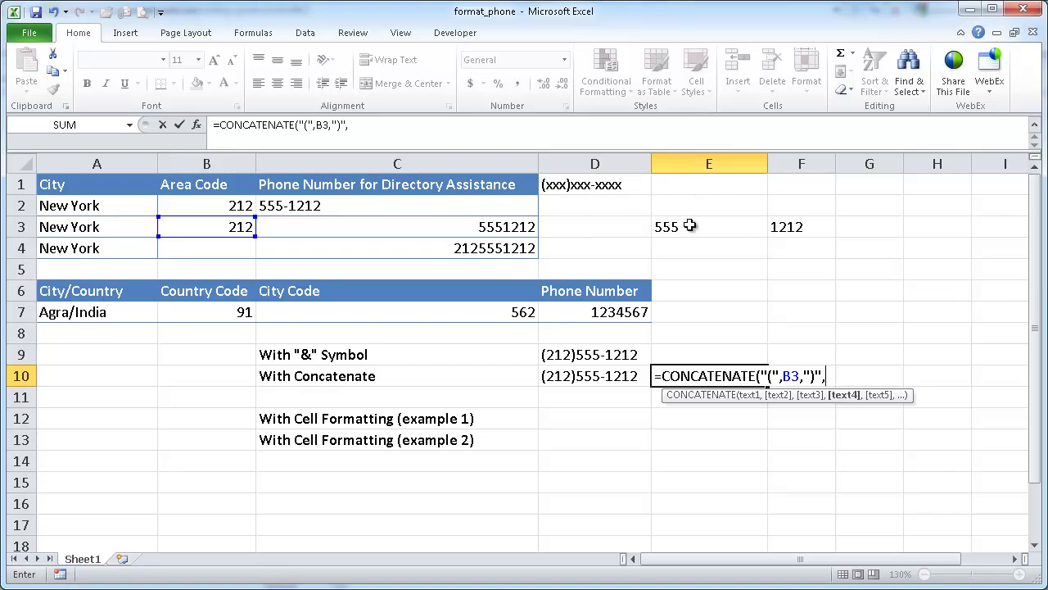
Append mid(C3,3),"-",left(C3,4,4) to E10's formula, producing a too-few-arguments error
{"action": "type", "text": "mi"}
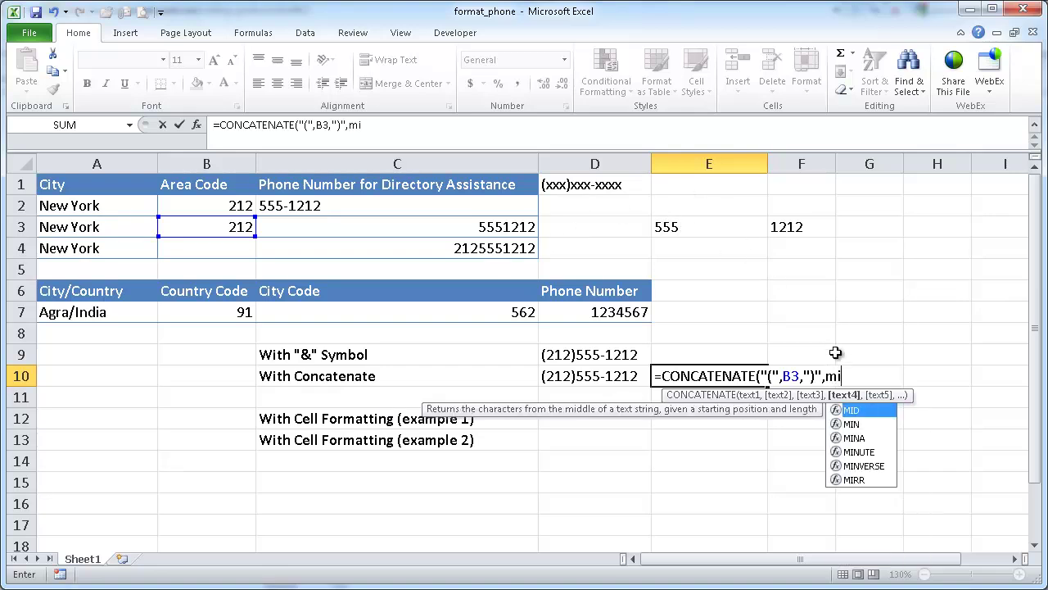
{"action": "type", "text": "d("}
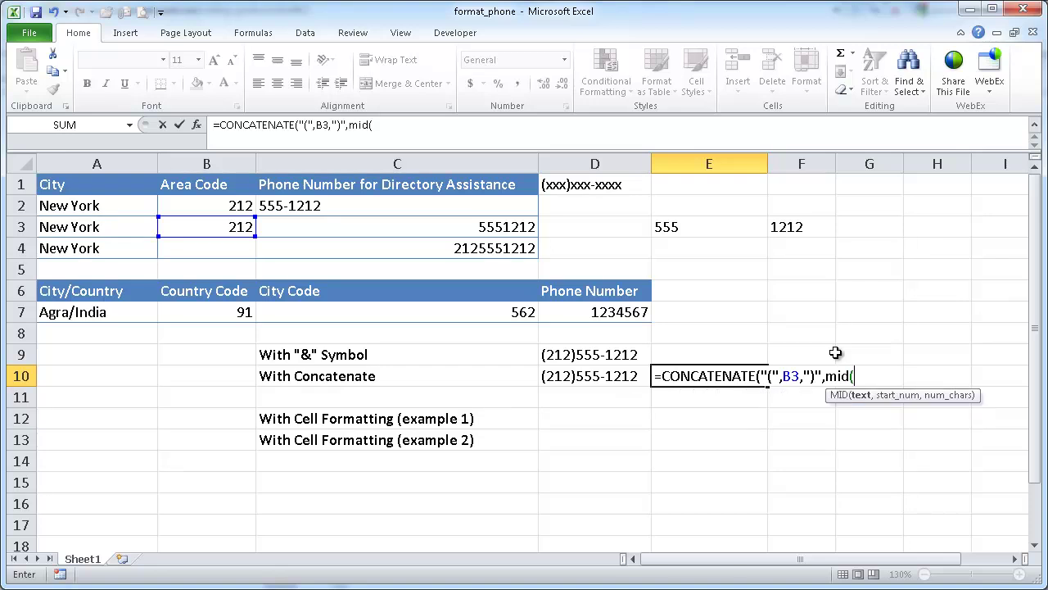
{"action": "left_click", "coordinate": [480, 228]}
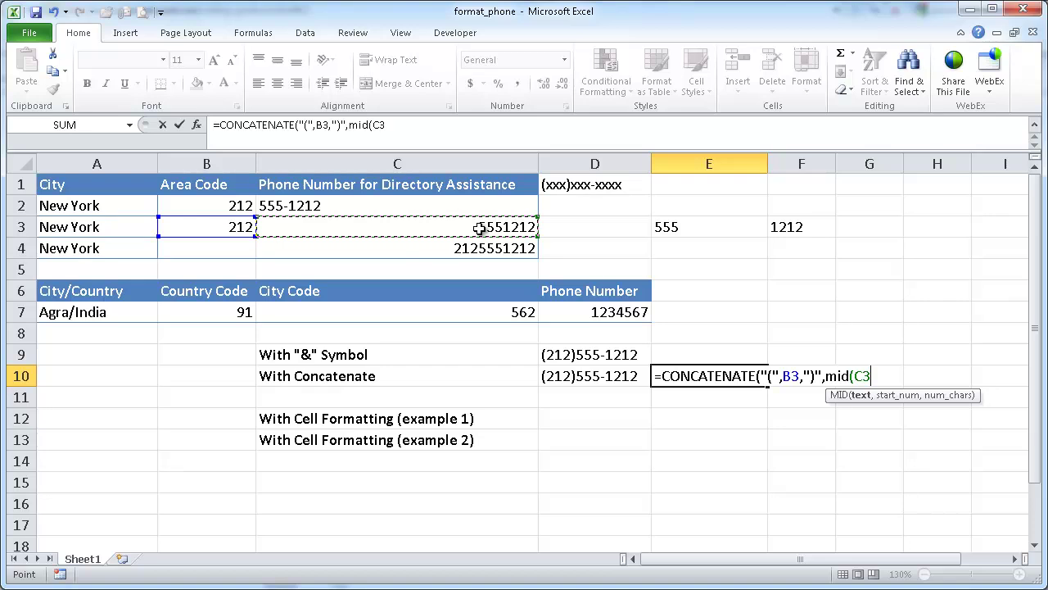
{"action": "type", "text": ","}
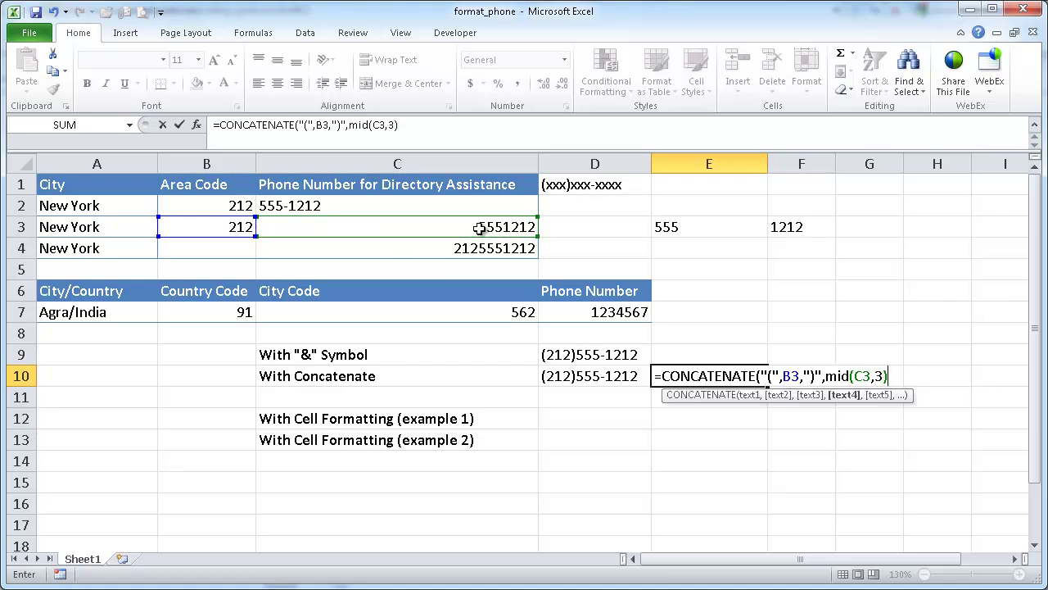
{"action": "type", "text": "3),\"-"}
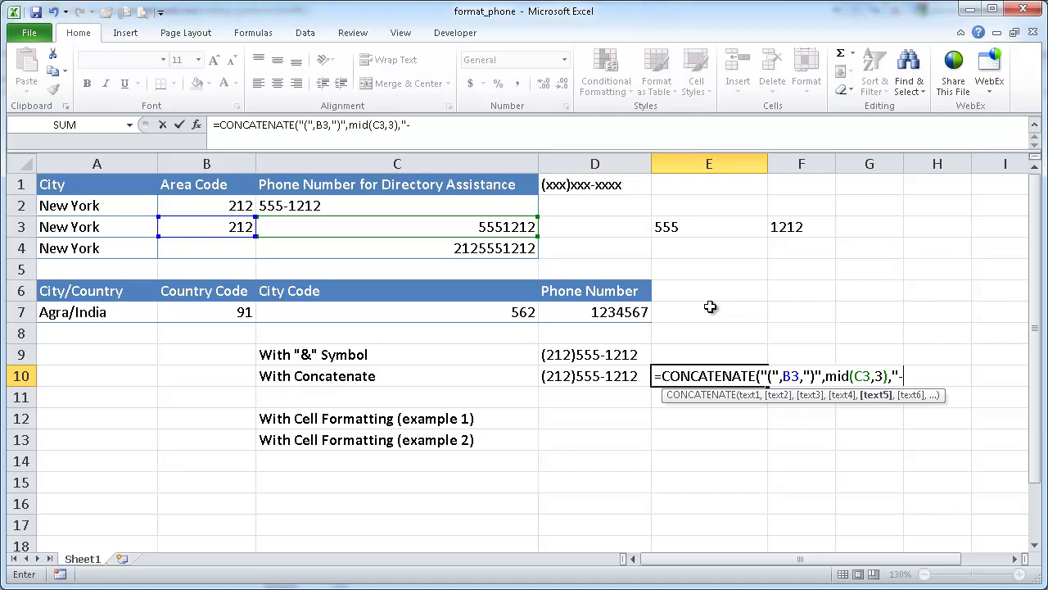
{"action": "type", "text": "\","}
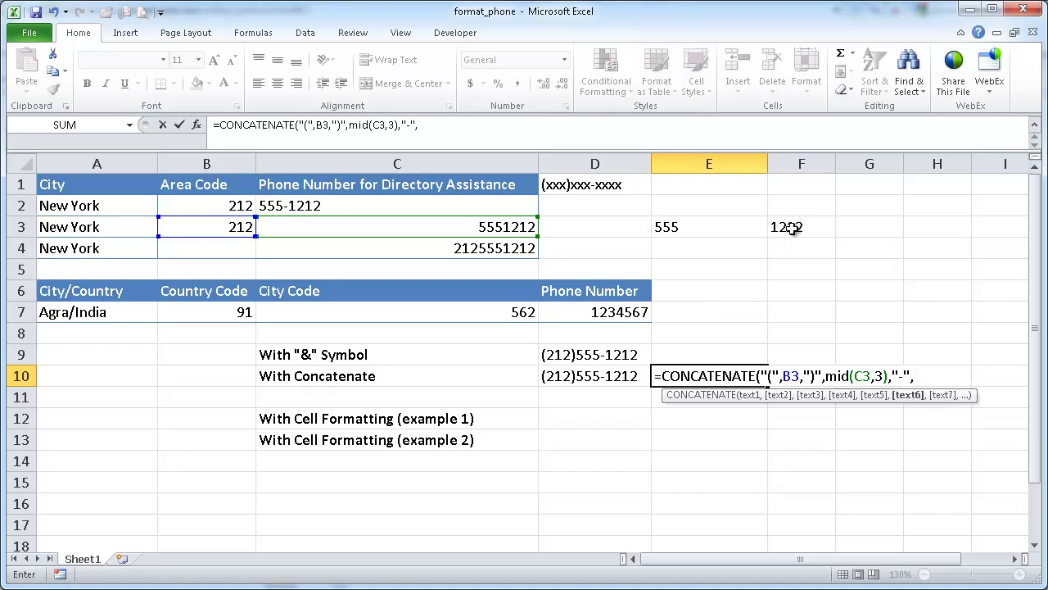
{"action": "type", "text": "left("}
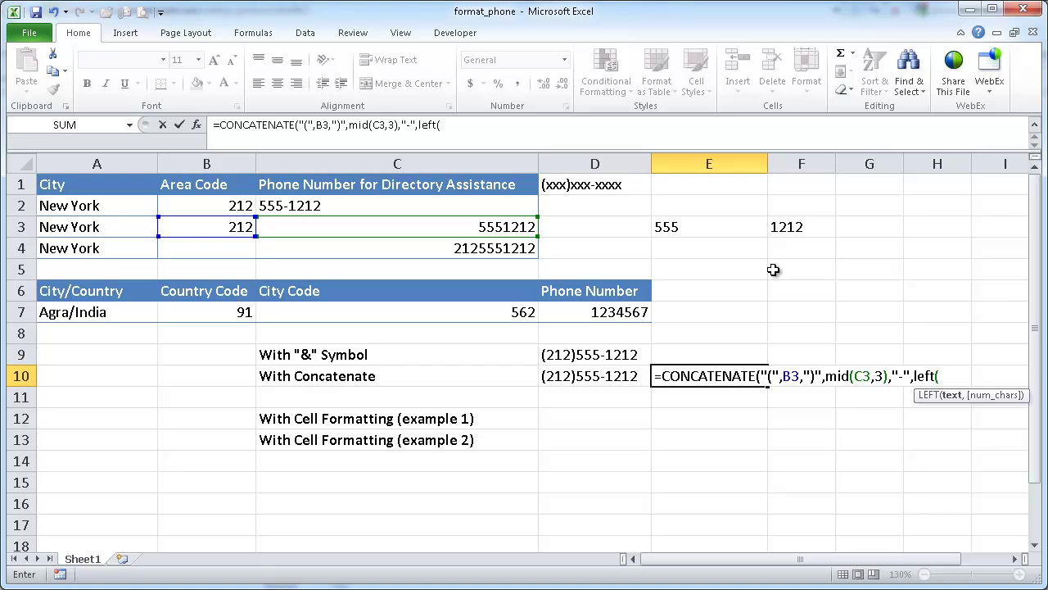
{"action": "left_click", "coordinate": [498, 227]}
{"action": "type", "text": ",4"}
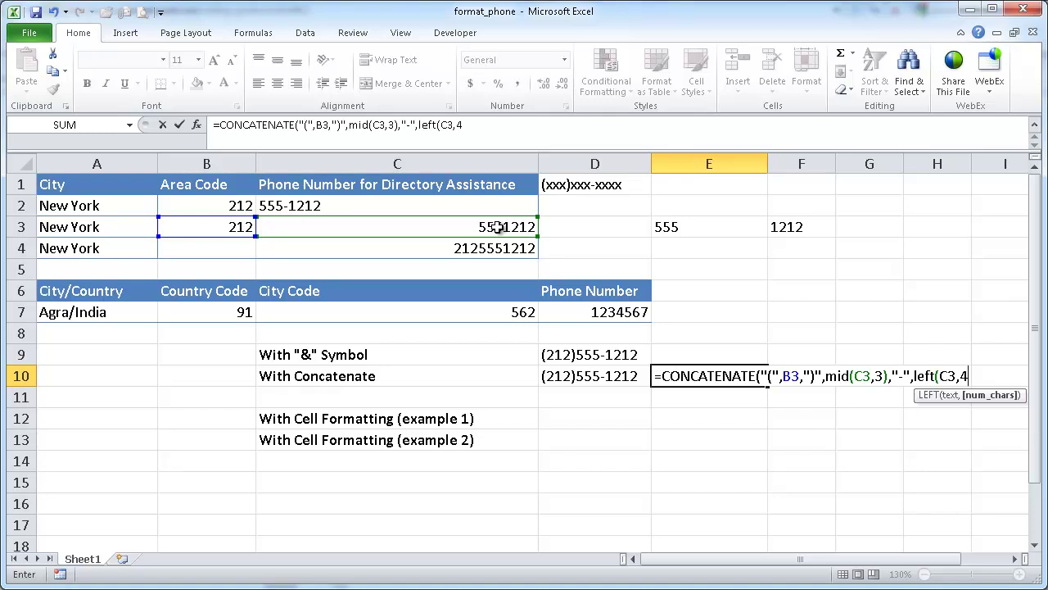
{"action": "type", "text": ",4"}
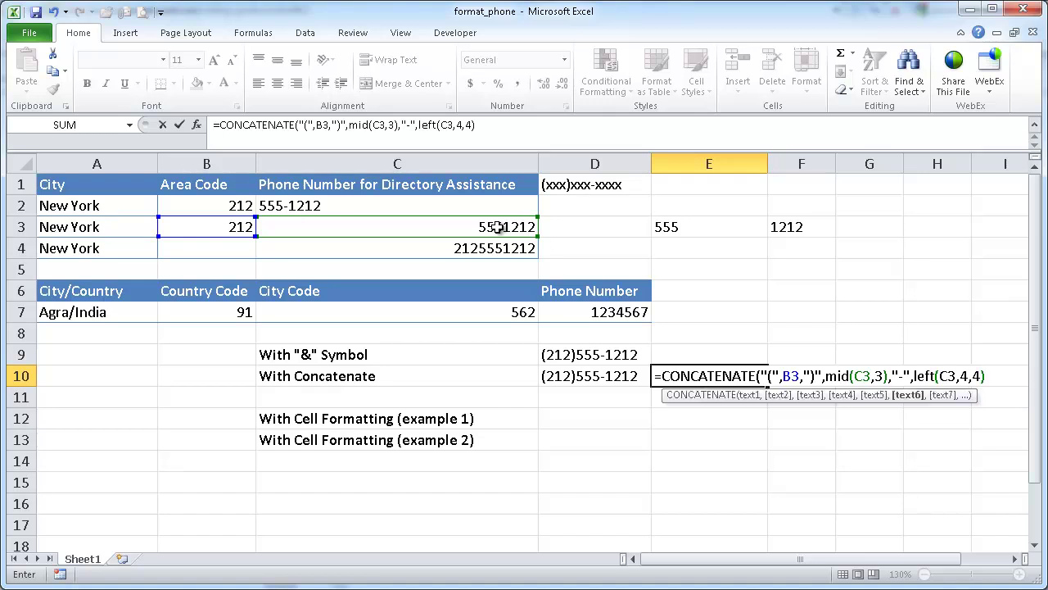
{"action": "key", "text": "Return"}
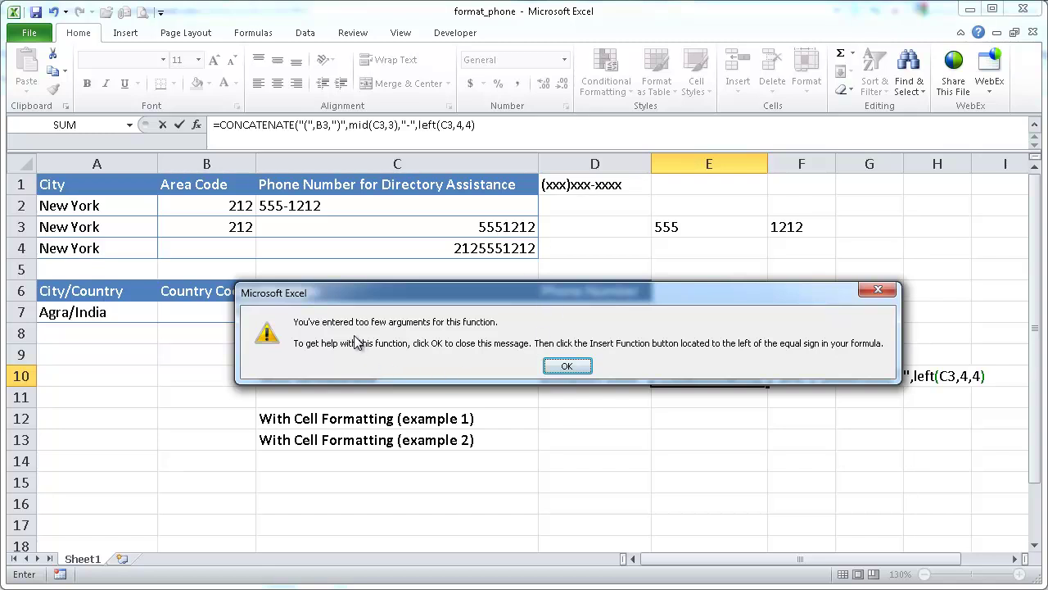
Dismiss the error and swap E10's functions to left(C3,3) and mid(C3,4,4)
{"action": "left_click", "coordinate": [580, 365]}
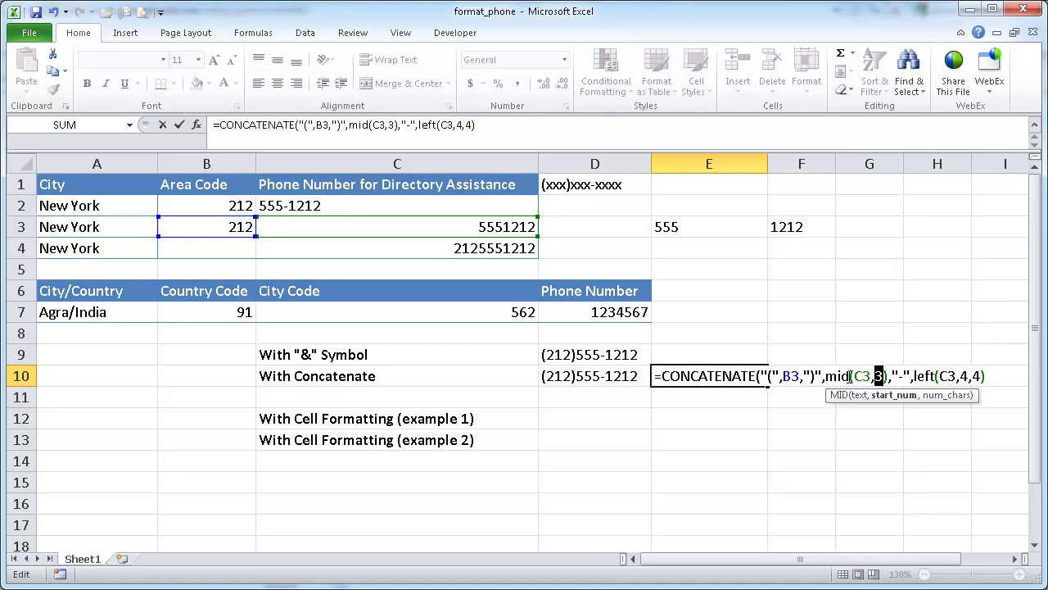
{"action": "key", "text": "Right"}
{"action": "key", "text": "Right"}
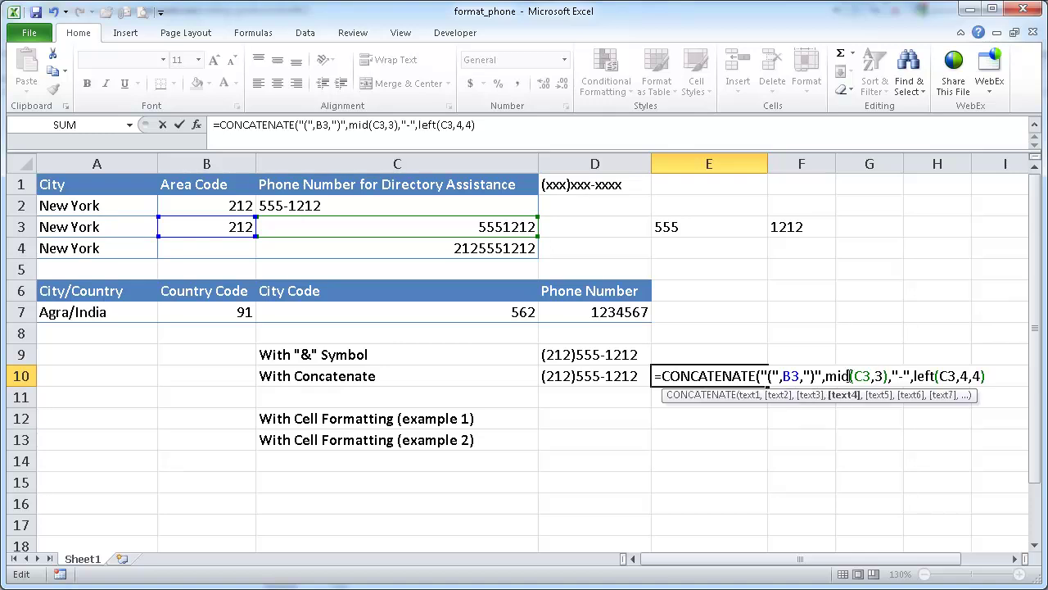
{"action": "key", "text": "BackSpace"}
{"action": "key", "text": "BackSpace"}
{"action": "key", "text": "BackSpace"}
{"action": "type", "text": "left"}
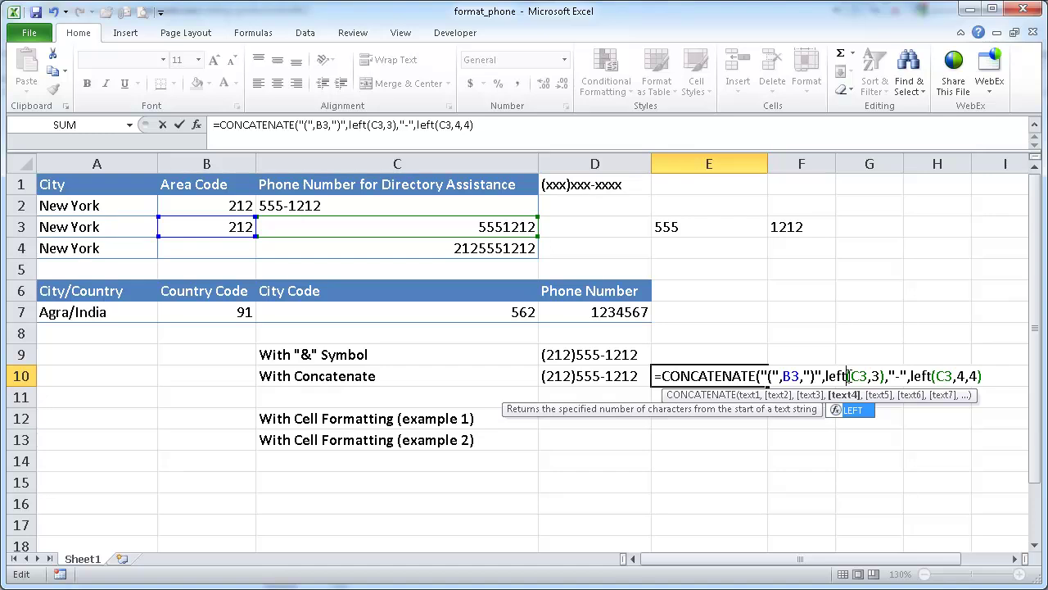
{"action": "left_click", "coordinate": [930, 376]}
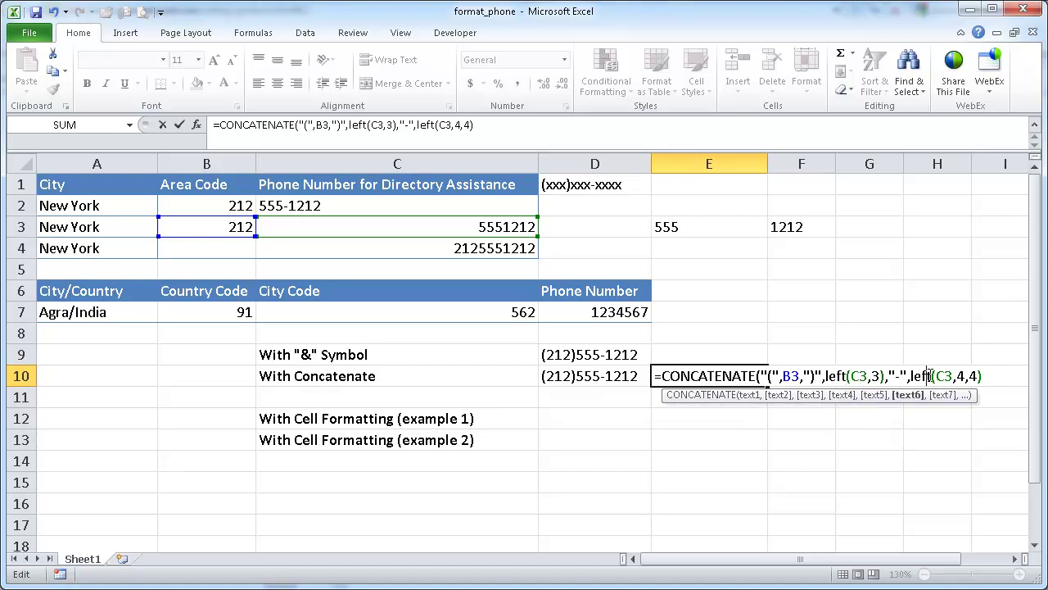
{"action": "key", "text": "BackSpace"}
{"action": "key", "text": "BackSpace"}
{"action": "key", "text": "BackSpace"}
{"action": "key", "text": "BackSpace"}
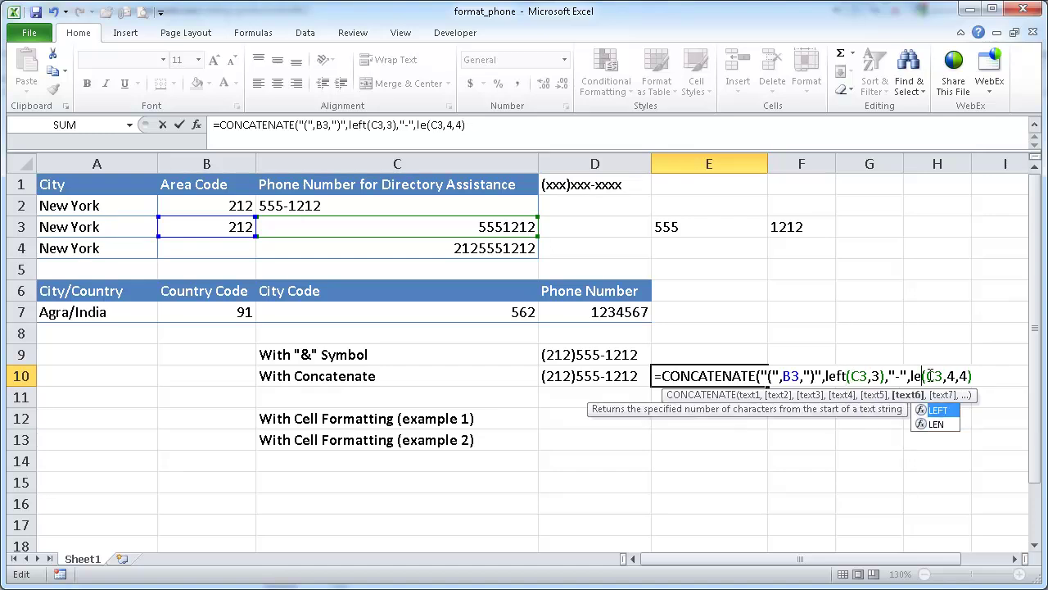
{"action": "type", "text": "mid"}
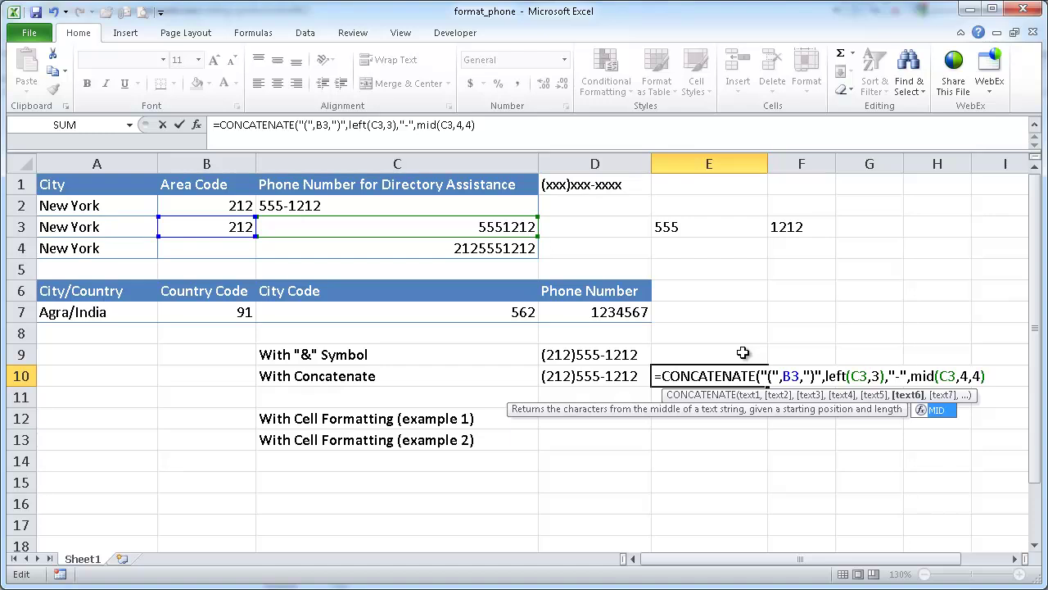
{"action": "key", "text": "Return"}
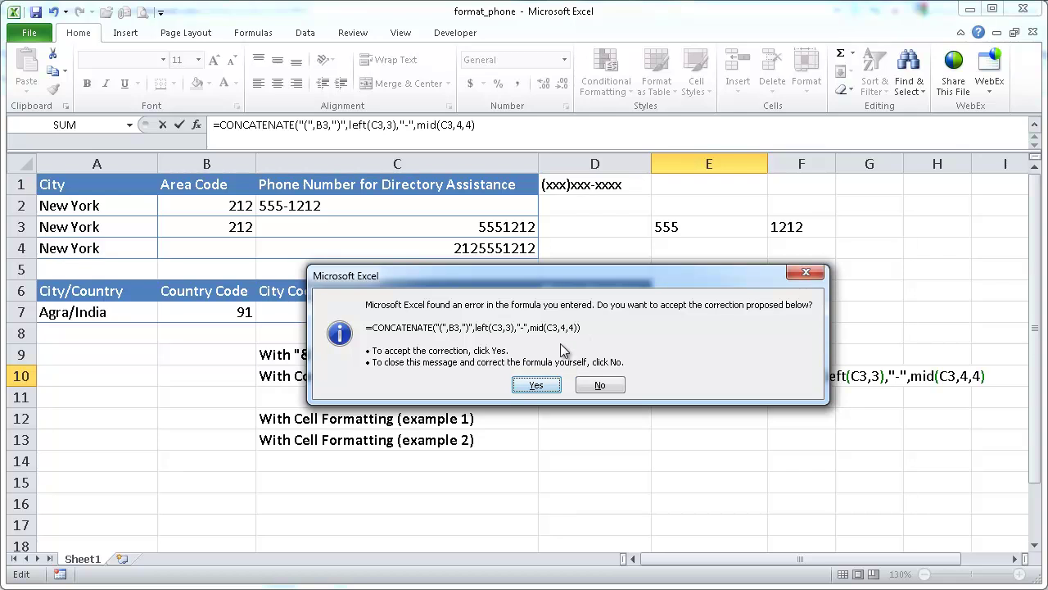
{"action": "left_click", "coordinate": [536, 384]}
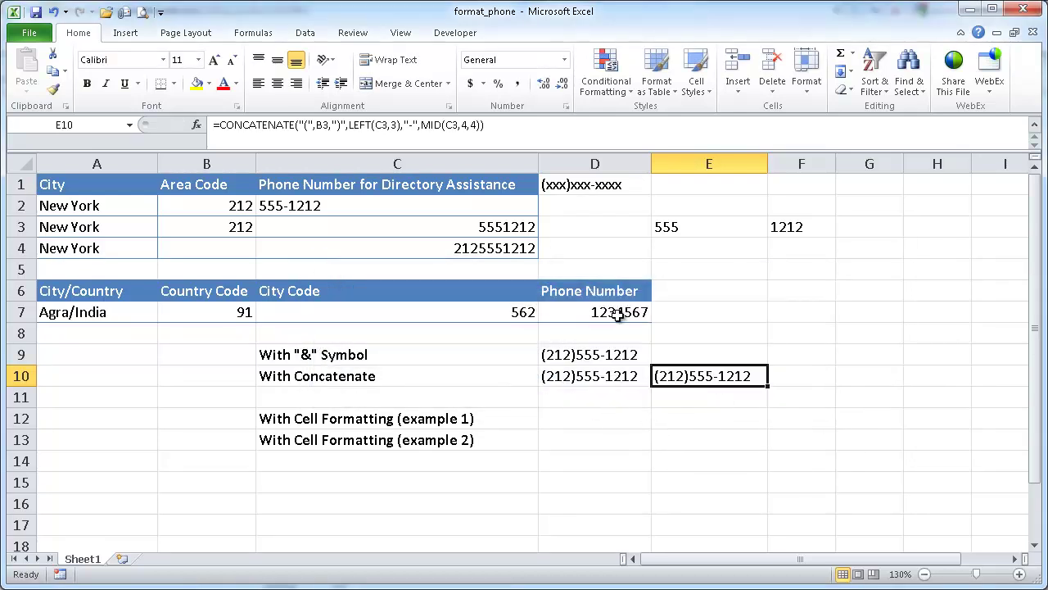
{"action": "left_click", "coordinate": [710, 232]}
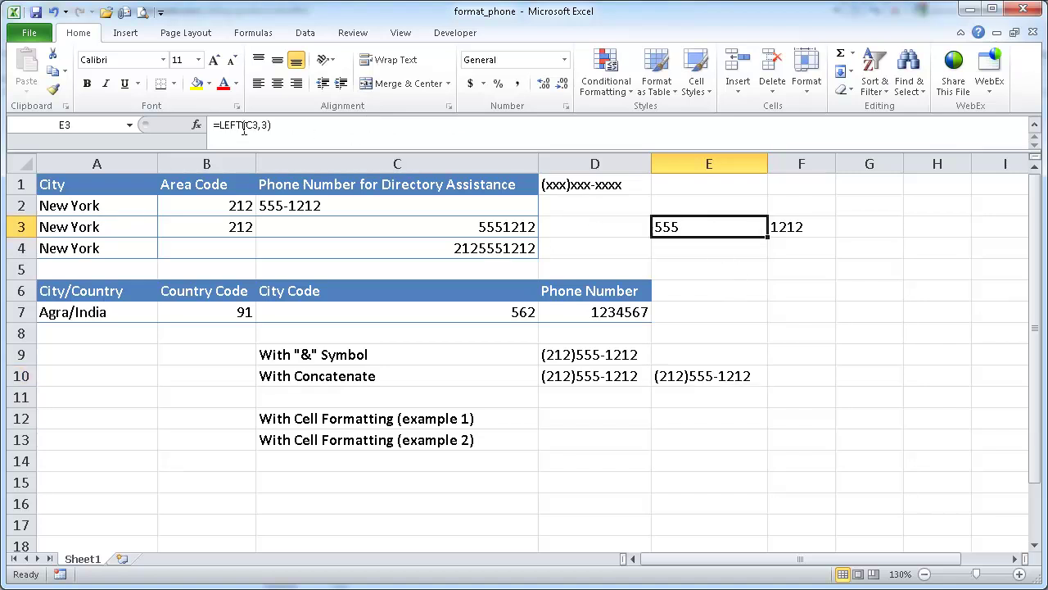
{"action": "left_click", "coordinate": [713, 384]}
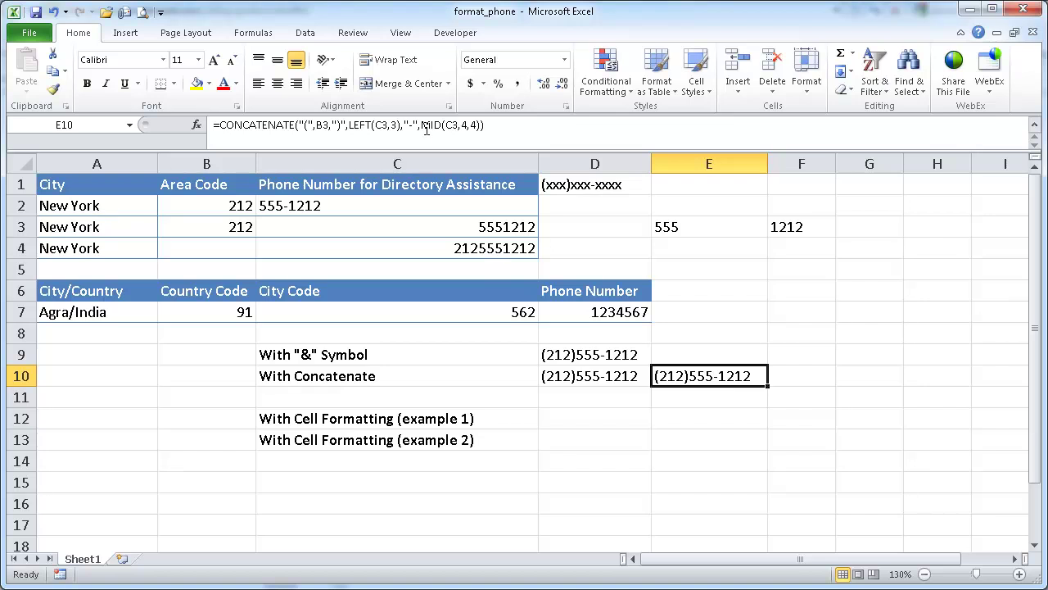
{"action": "left_click", "coordinate": [784, 228]}
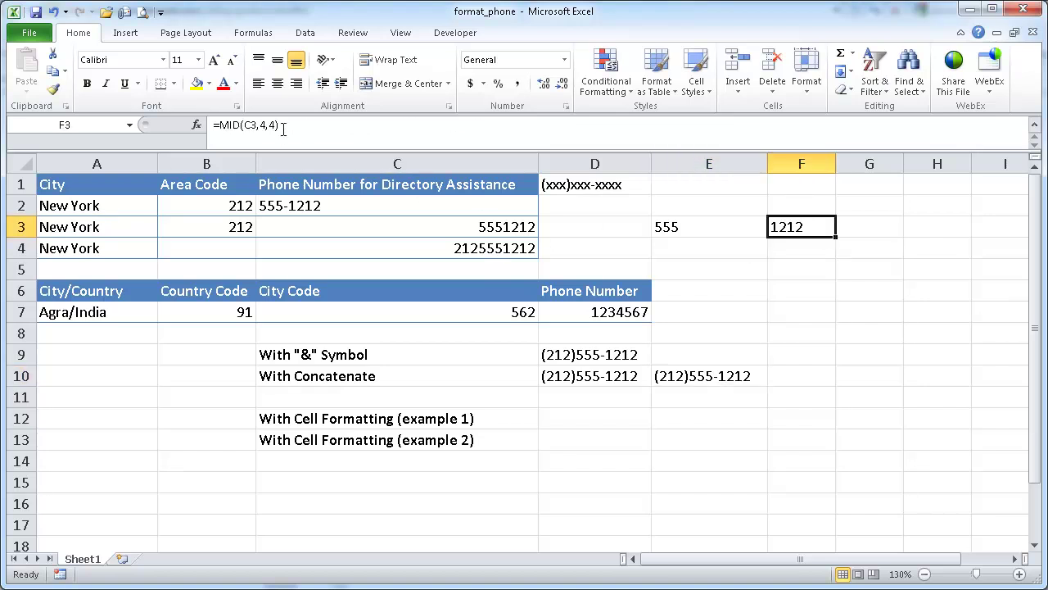
{"action": "left_click", "coordinate": [667, 403]}
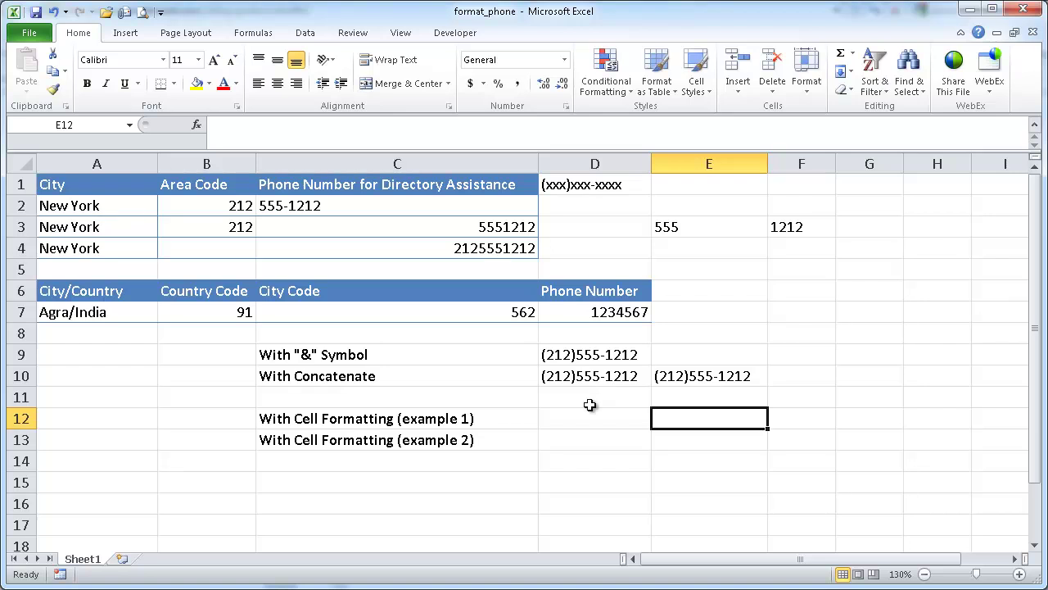
{"action": "left_click", "coordinate": [479, 249]}
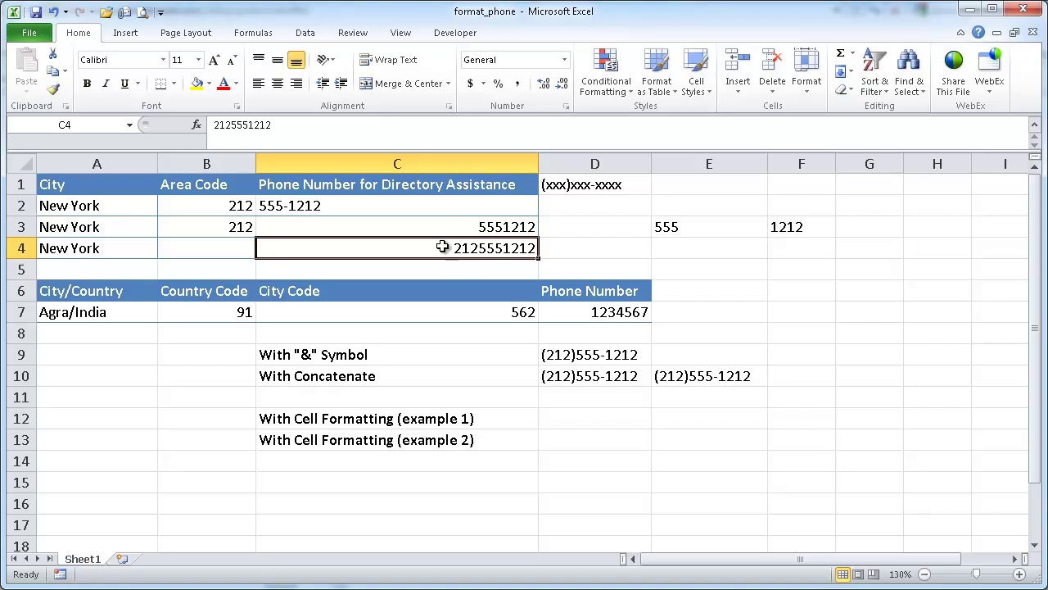
{"action": "left_click", "coordinate": [568, 421]}
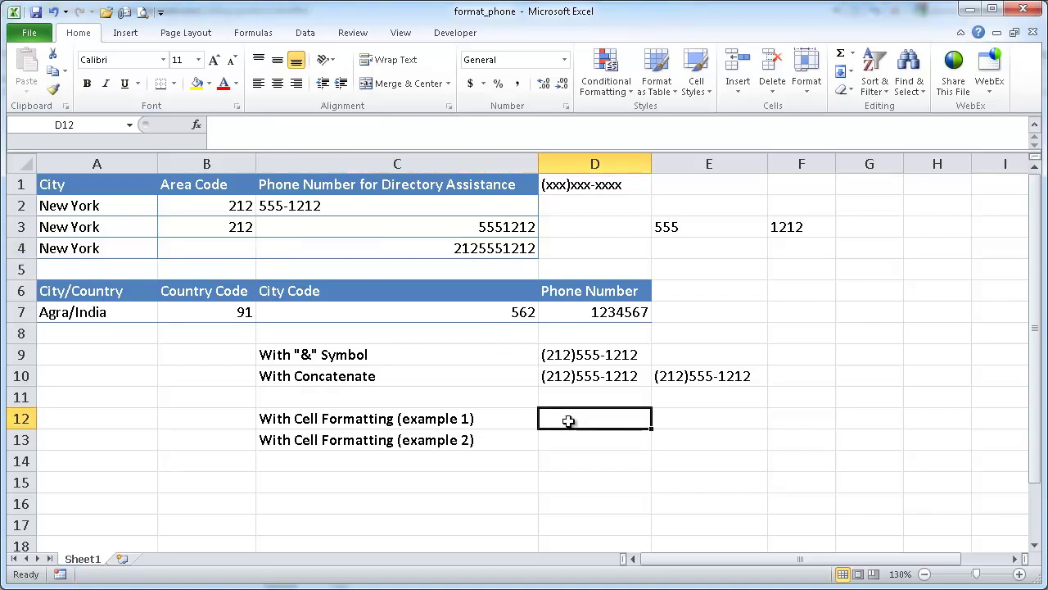
{"action": "type", "text": "="}
{"action": "left_click", "coordinate": [481, 250]}
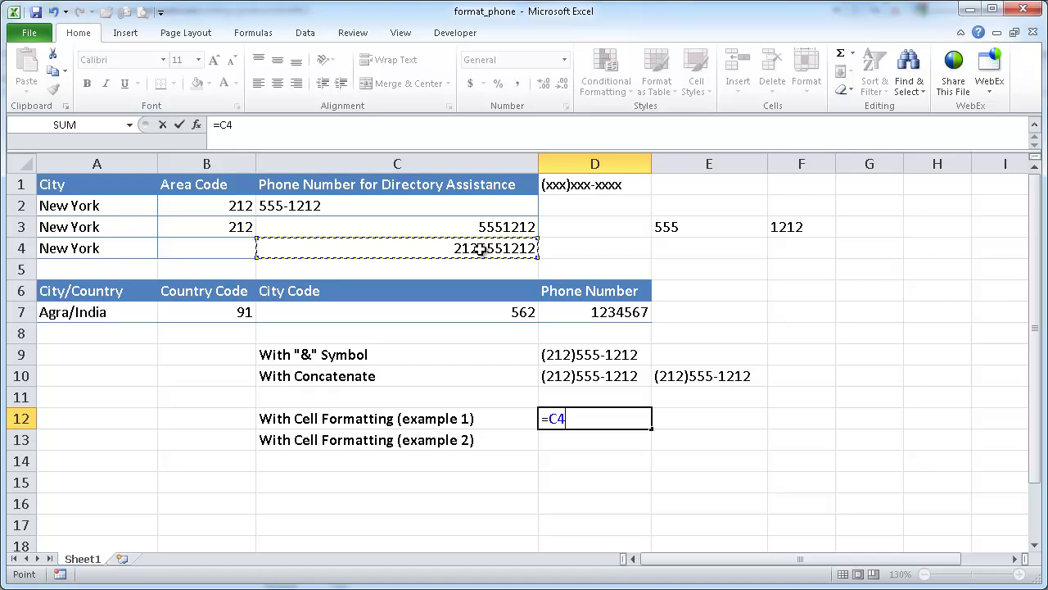
{"action": "key", "text": "Return"}
{"action": "left_click", "coordinate": [603, 416]}
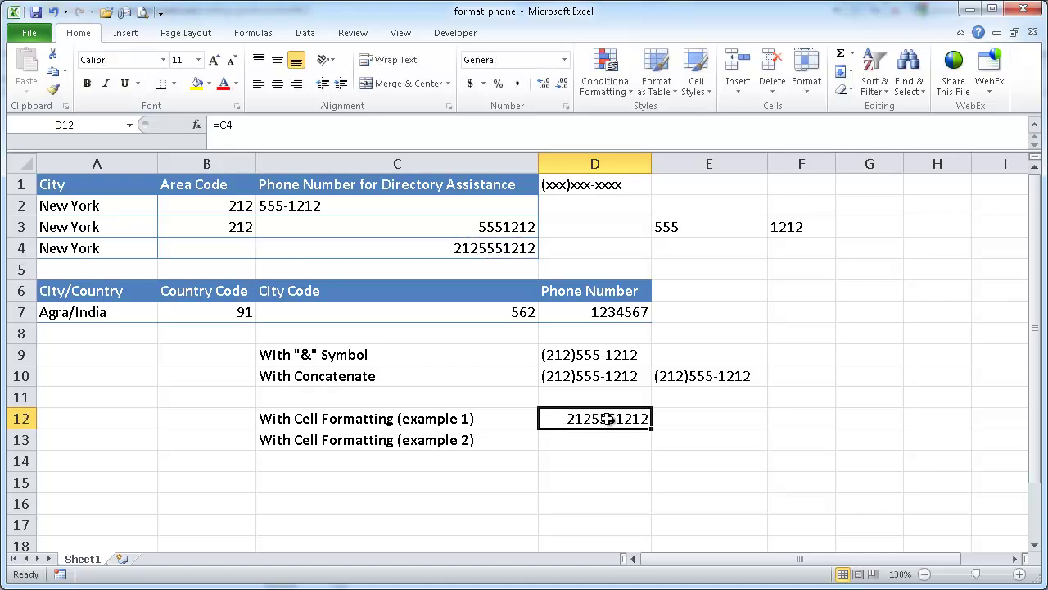
{"action": "right_click", "coordinate": [607, 419]}
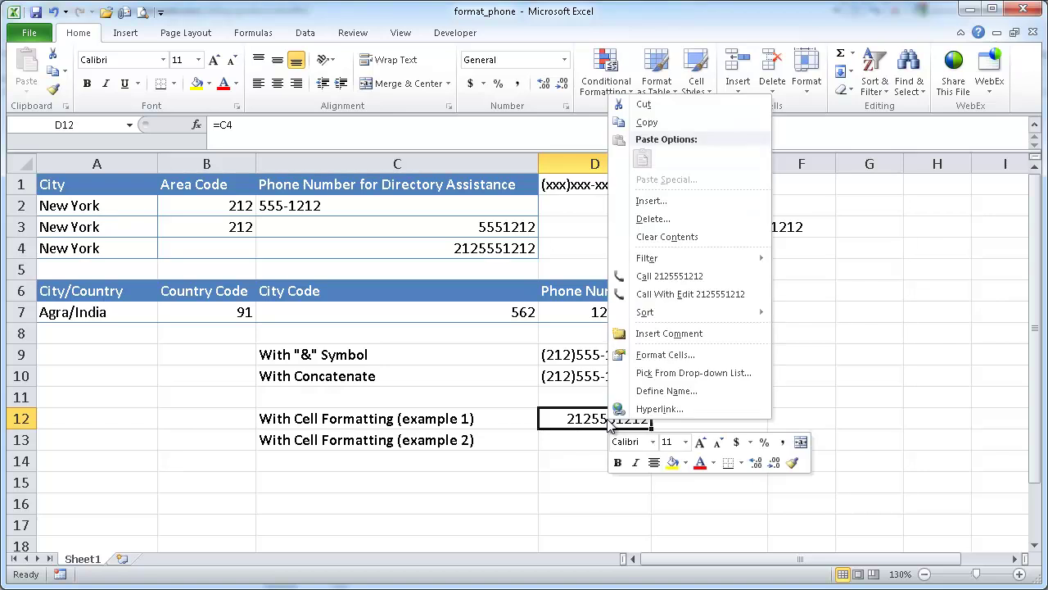
{"action": "left_click", "coordinate": [651, 359]}
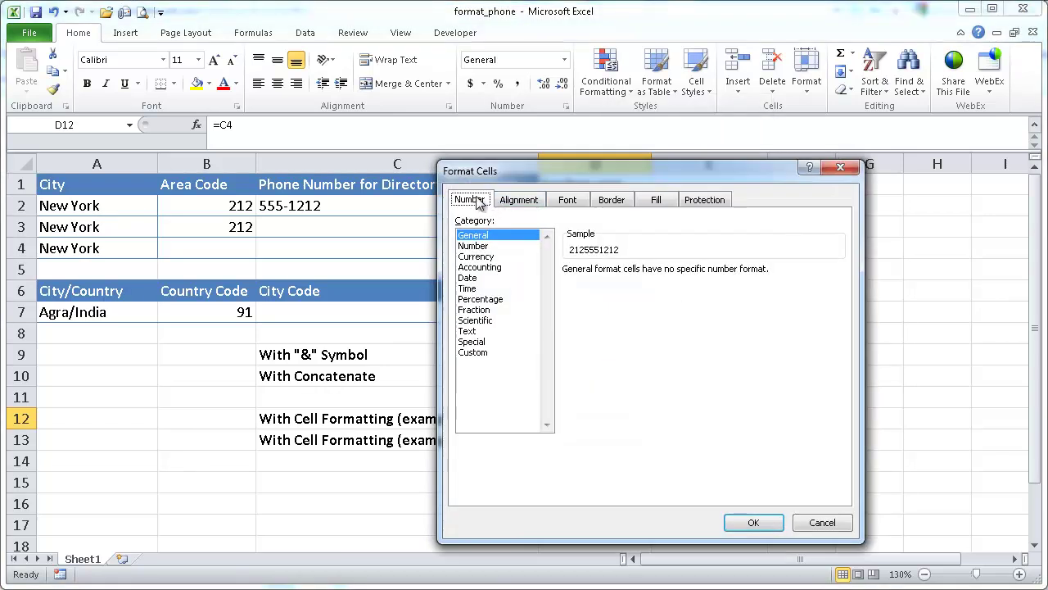
{"action": "left_click", "coordinate": [481, 343]}
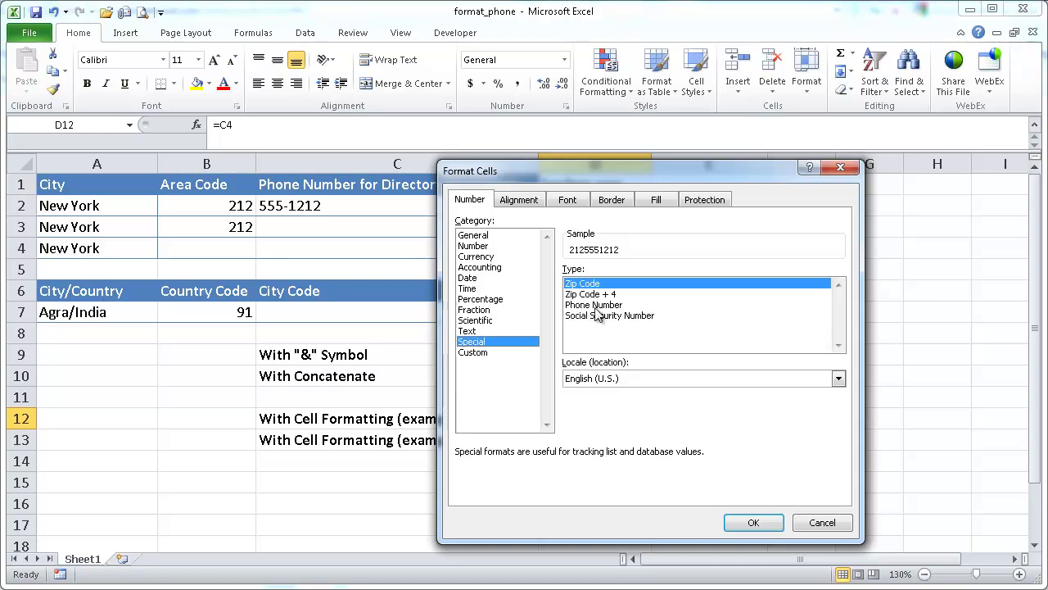
{"action": "left_click", "coordinate": [597, 307]}
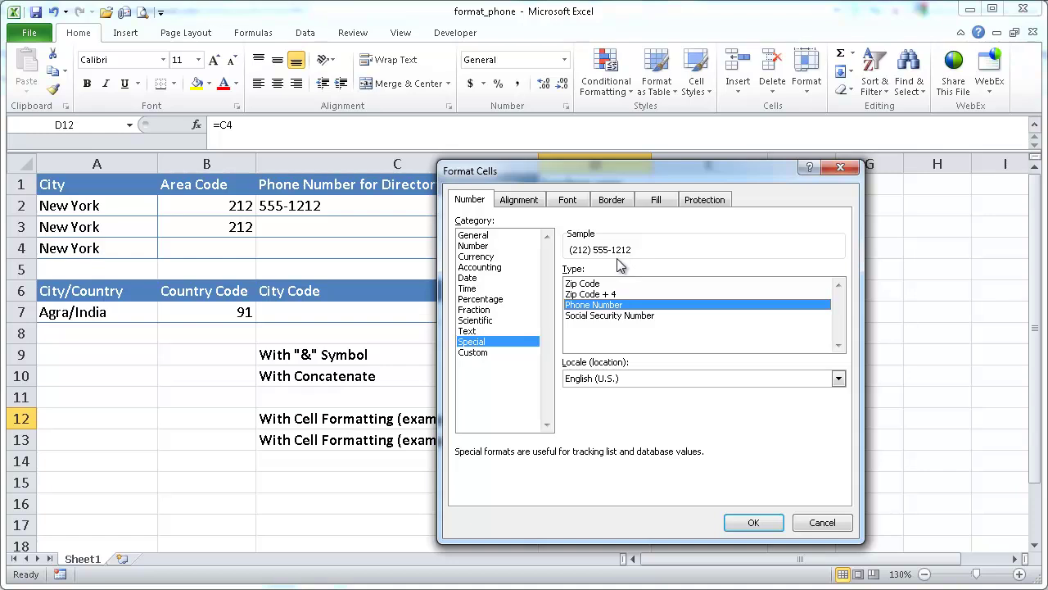
{"action": "left_click", "coordinate": [753, 523]}
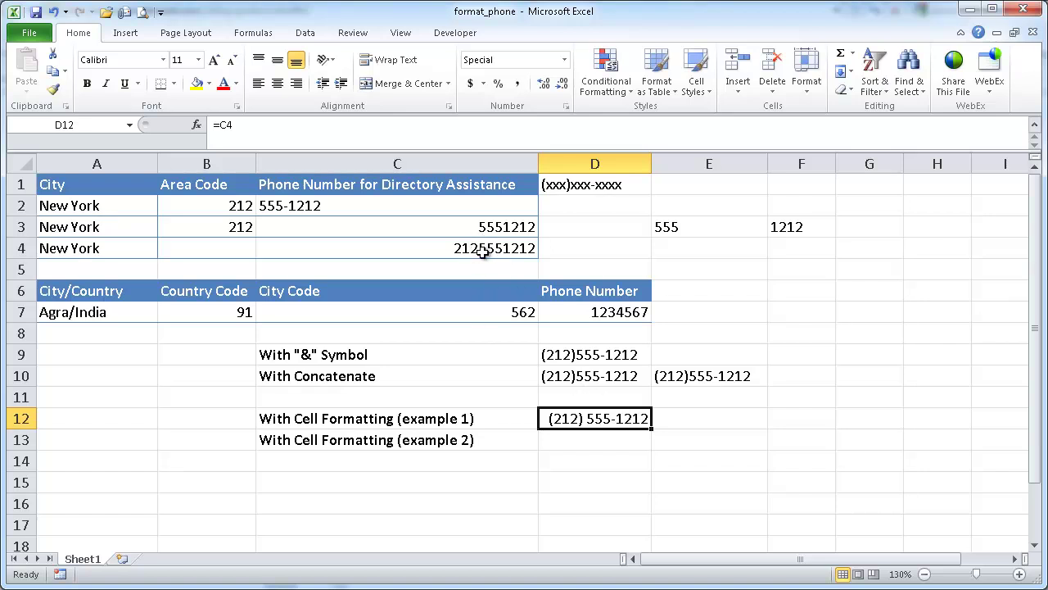
{"action": "left_click", "coordinate": [686, 418]}
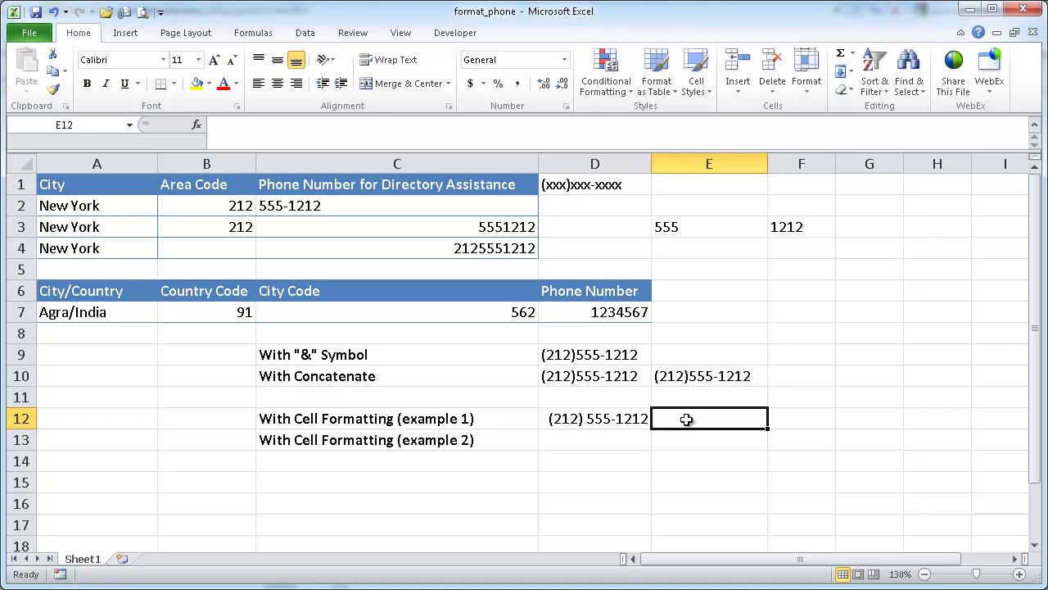
{"action": "type", "text": "="}
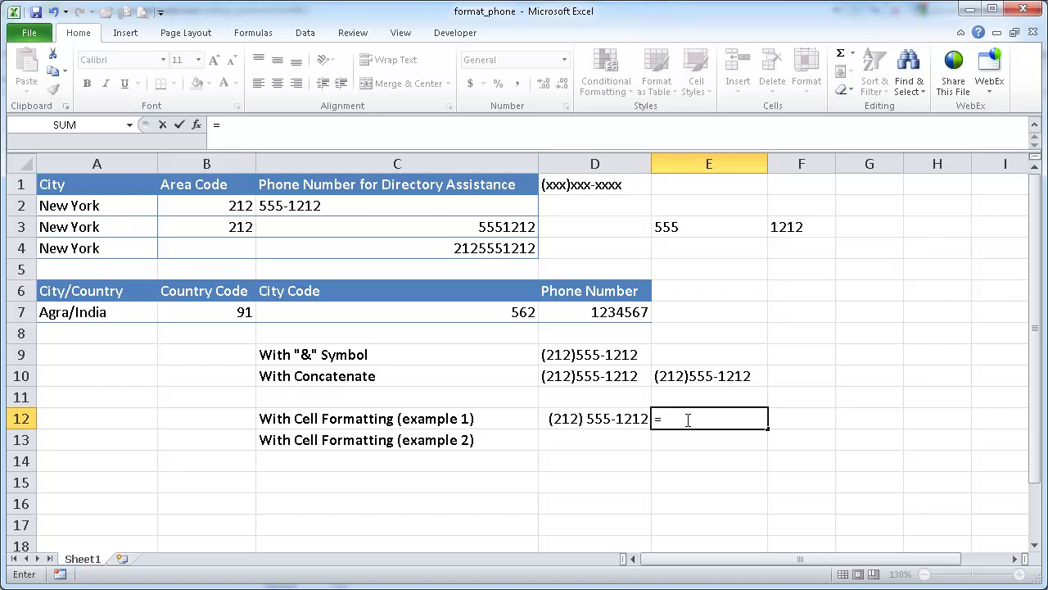
{"action": "left_click", "coordinate": [236, 227]}
{"action": "type", "text": "&"}
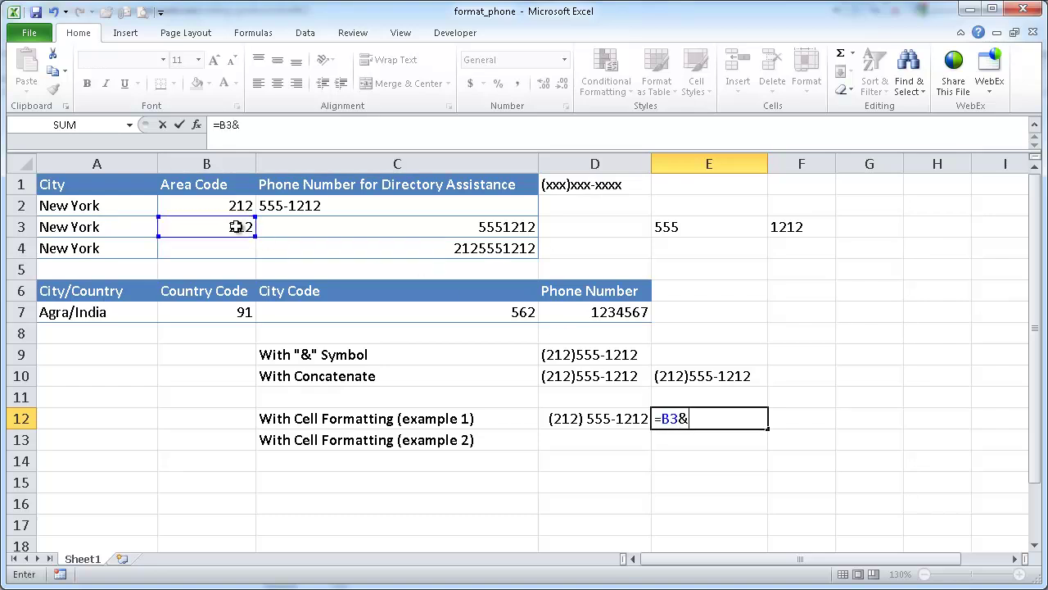
{"action": "left_click", "coordinate": [286, 227]}
{"action": "key", "text": "Return"}
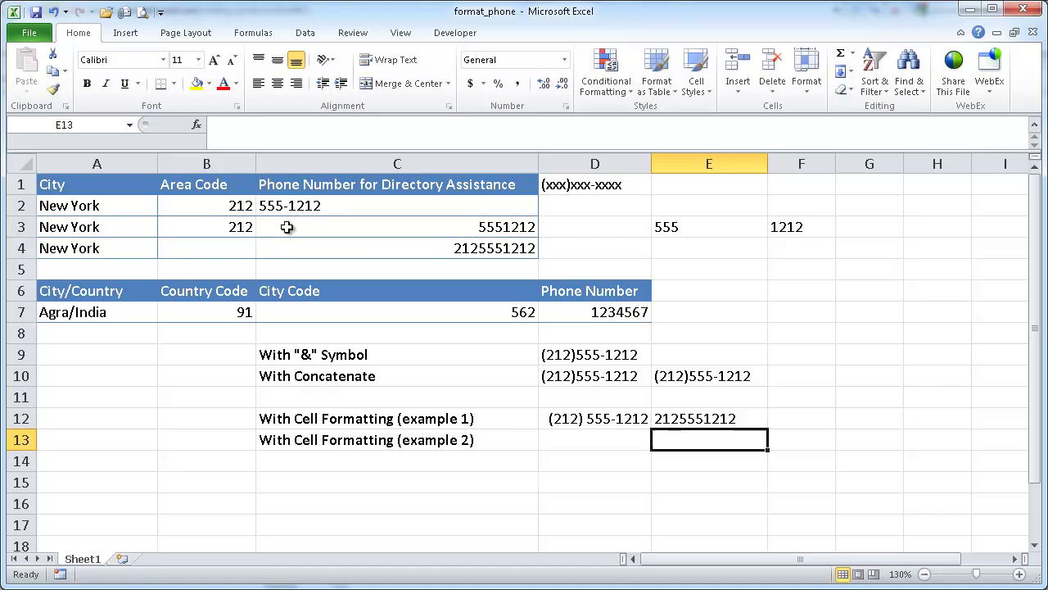
Apply the Special > Phone Number format to cell E12 through Format Cells
{"action": "left_click", "coordinate": [698, 420]}
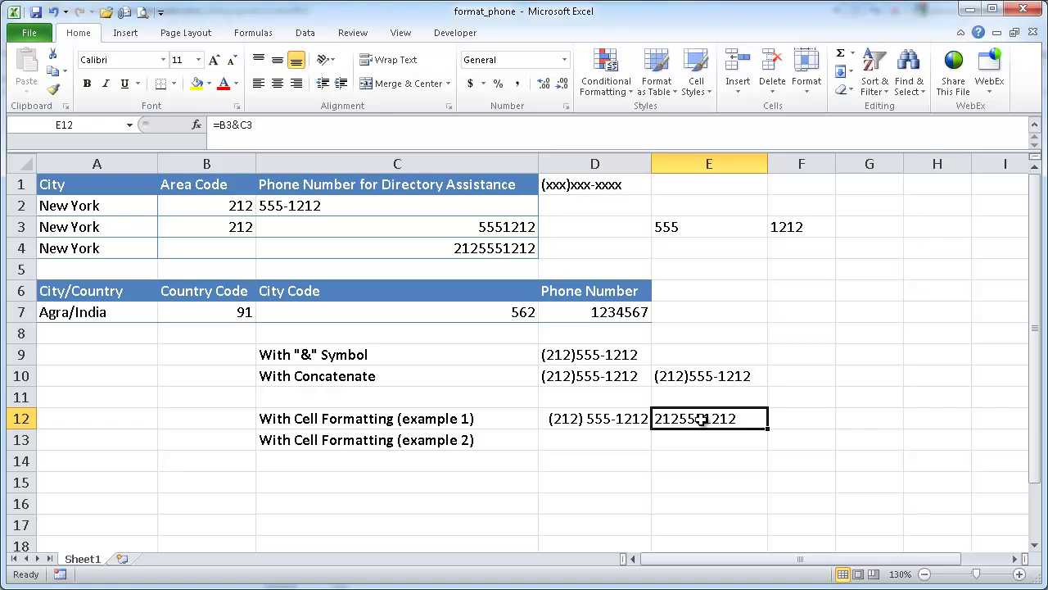
{"action": "right_click", "coordinate": [701, 419]}
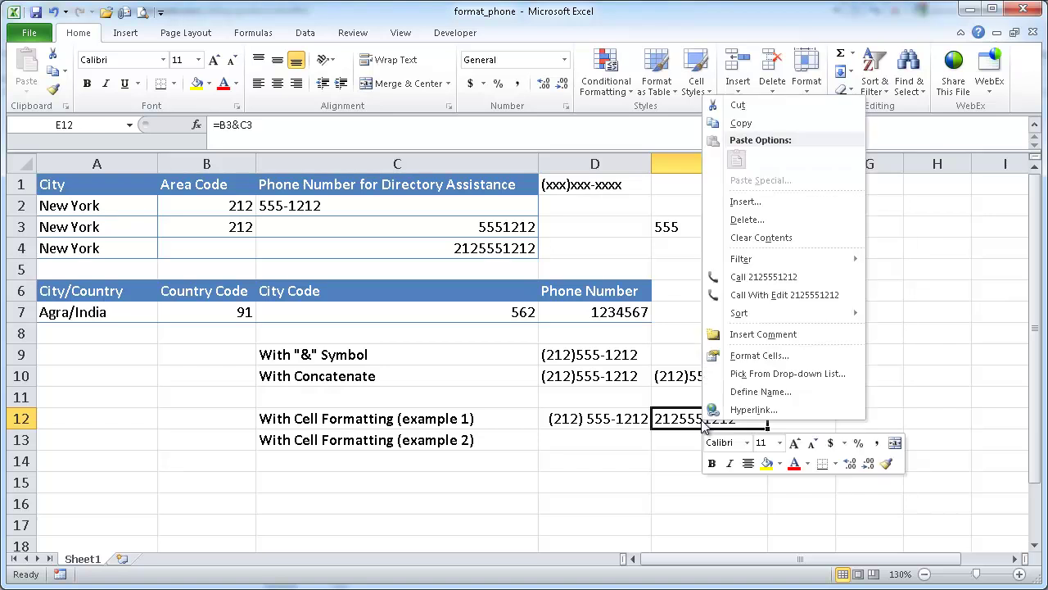
{"action": "left_click", "coordinate": [755, 359]}
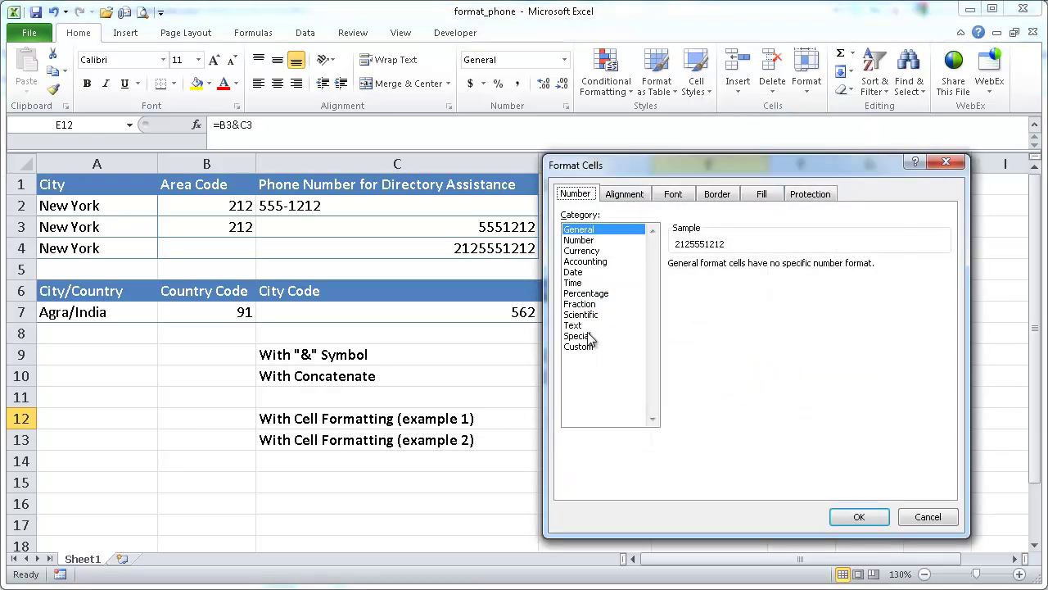
{"action": "left_click", "coordinate": [590, 339]}
{"action": "left_click", "coordinate": [709, 299]}
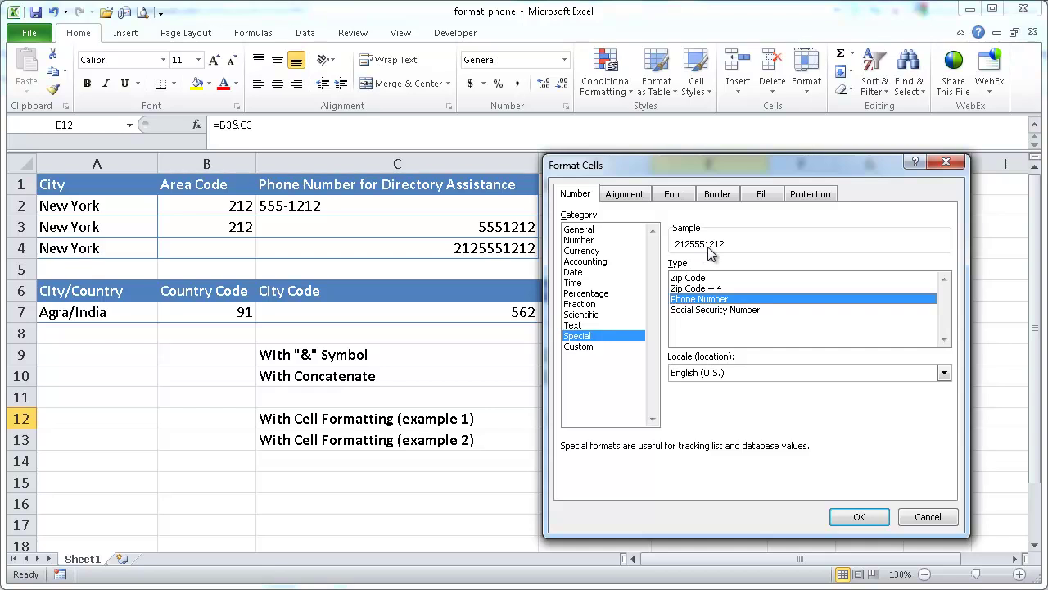
{"action": "left_click", "coordinate": [859, 517]}
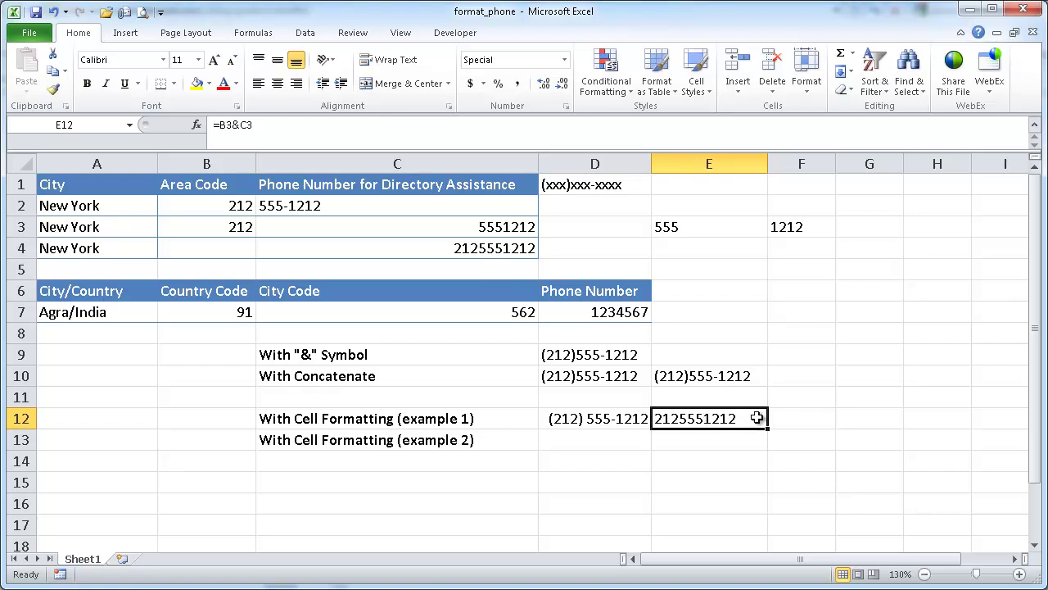
{"action": "left_click", "coordinate": [218, 126]}
{"action": "type", "text": "value"}
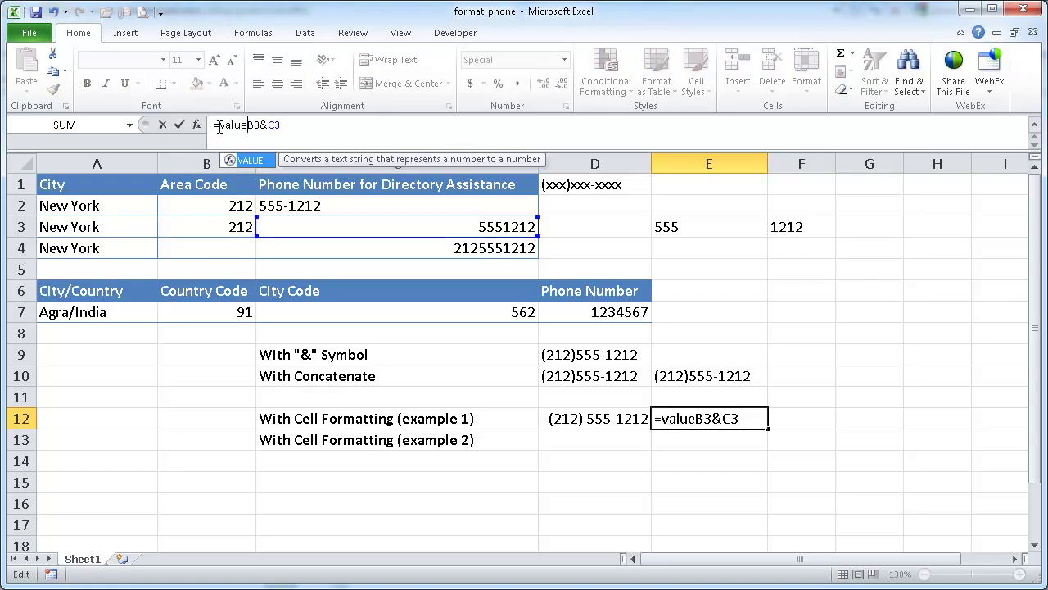
{"action": "type", "text": "("}
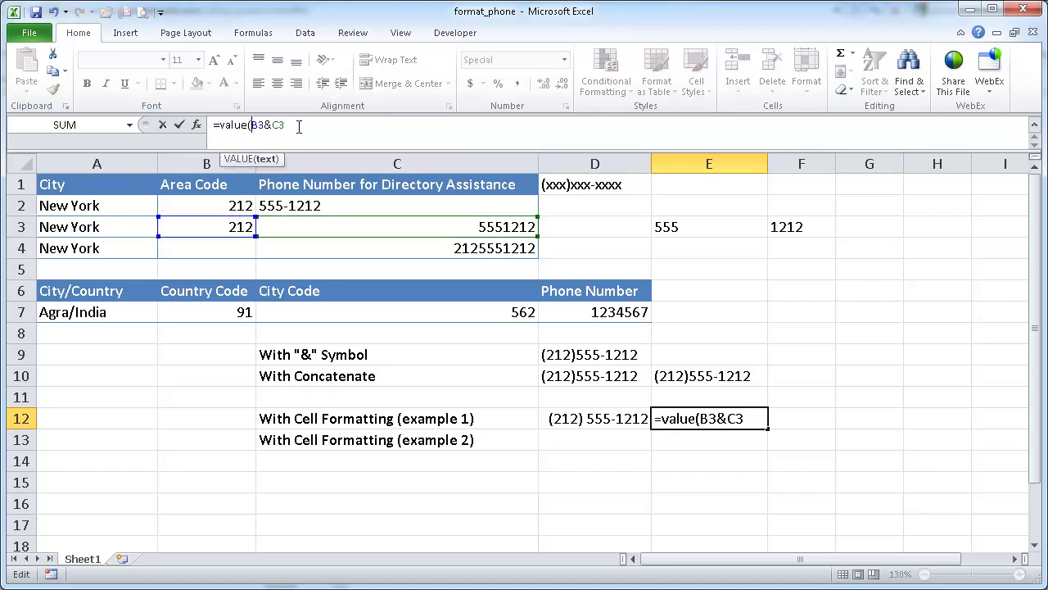
{"action": "left_click", "coordinate": [299, 126]}
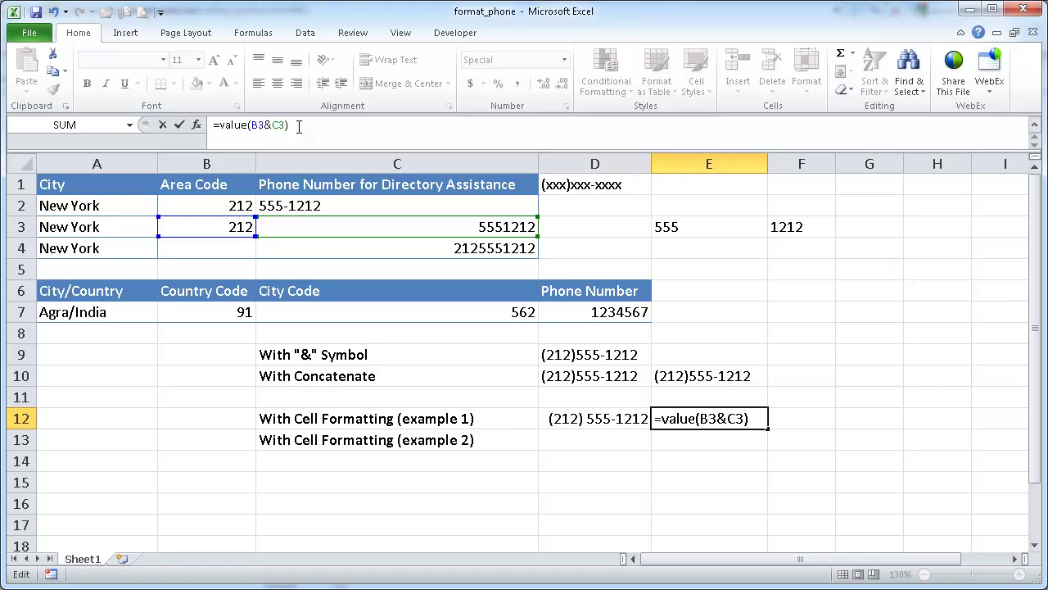
{"action": "key", "text": "Return"}
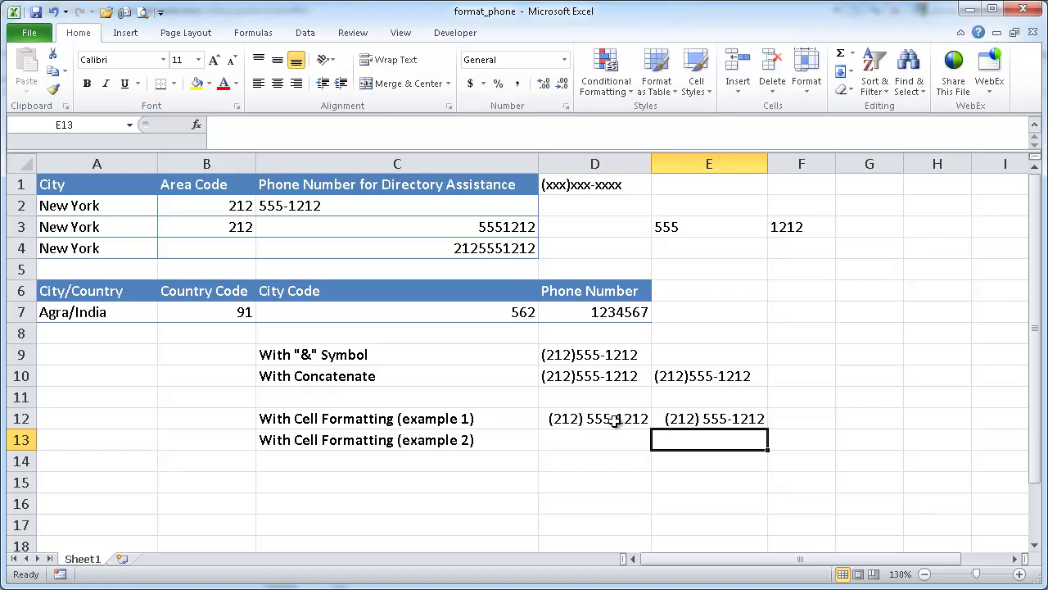
{"action": "left_click", "coordinate": [576, 439]}
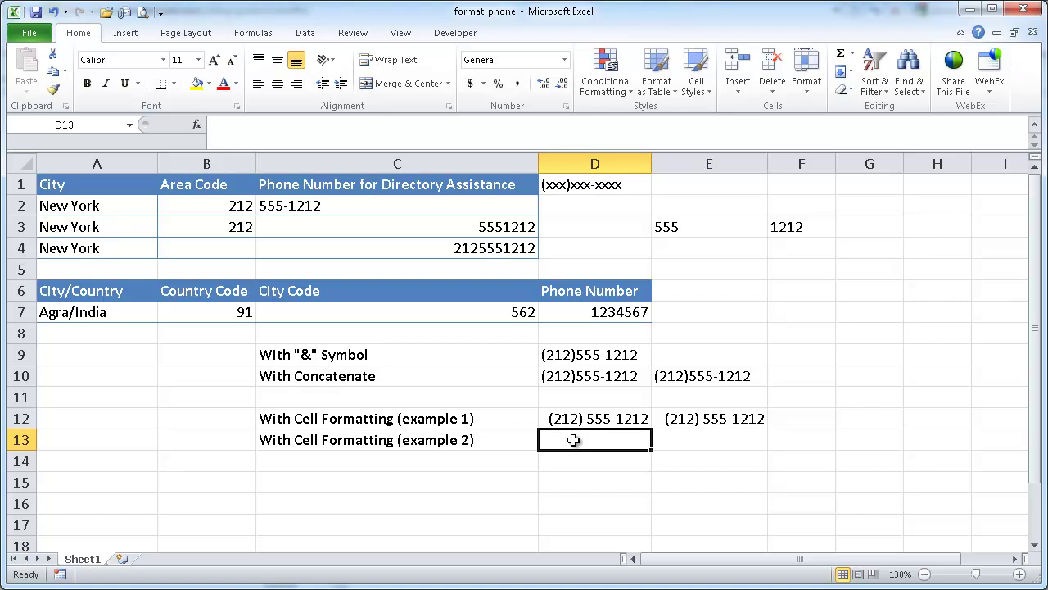
Enter =VALUE(B7&C7&D7) in D13, joining the Agra country code, city code and number
{"action": "left_click", "coordinate": [679, 417]}
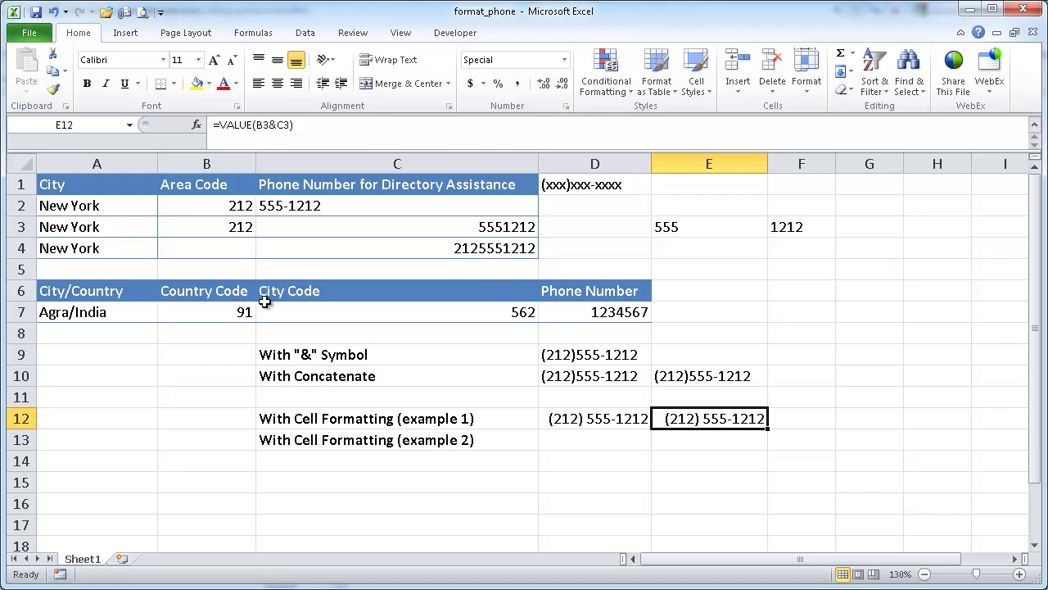
{"action": "left_click", "coordinate": [562, 437]}
{"action": "type", "text": "=val"}
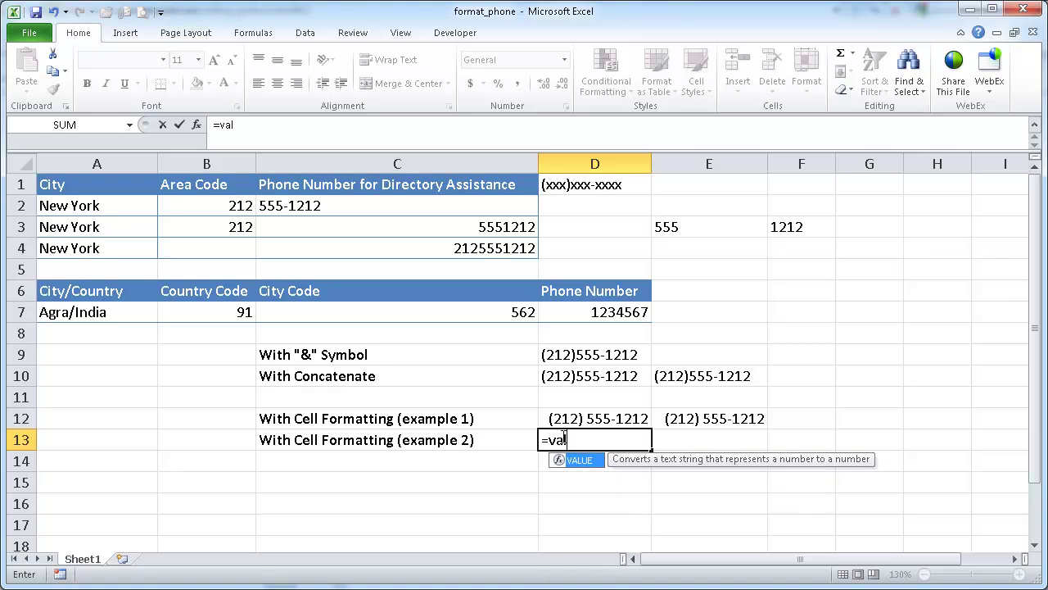
{"action": "key", "text": "Tab"}
{"action": "left_click", "coordinate": [239, 312]}
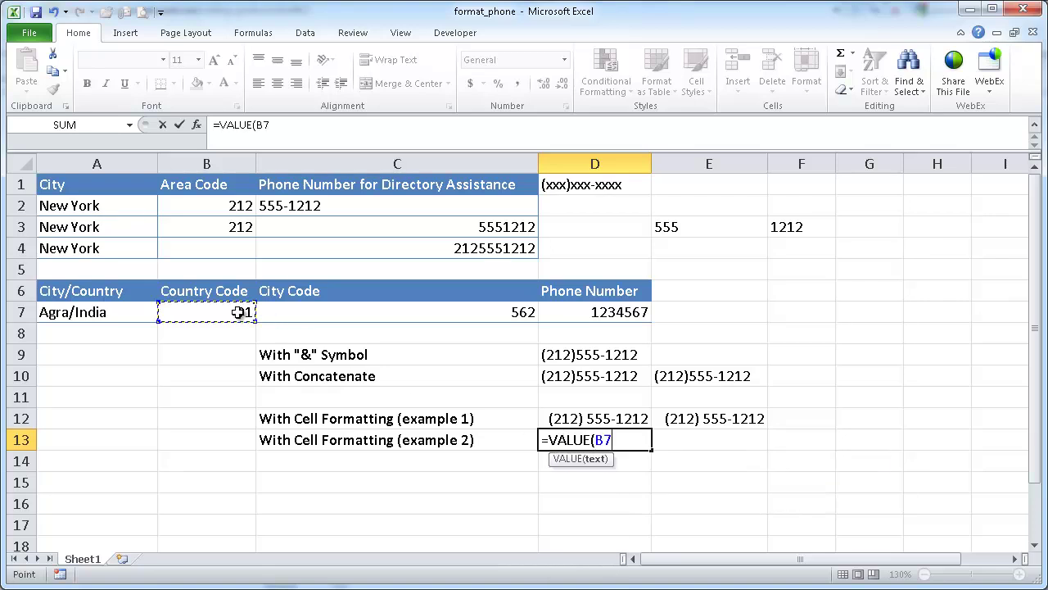
{"action": "key", "text": "BackSpace"}
{"action": "key", "text": "BackSpace"}
{"action": "left_click", "coordinate": [238, 312]}
{"action": "type", "text": "&"}
{"action": "left_click", "coordinate": [294, 313]}
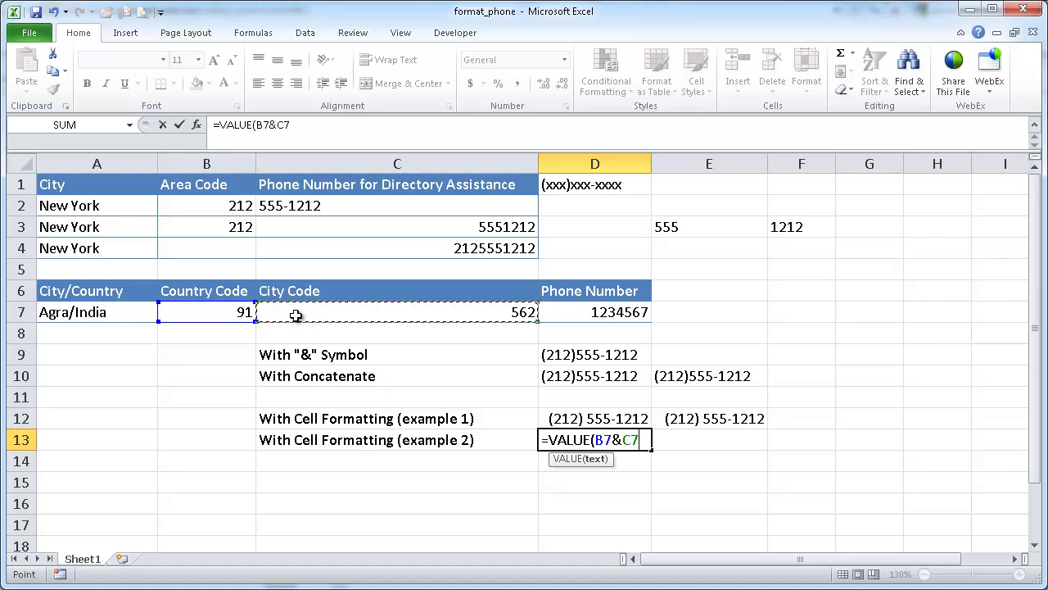
{"action": "type", "text": "&"}
{"action": "left_click", "coordinate": [600, 312]}
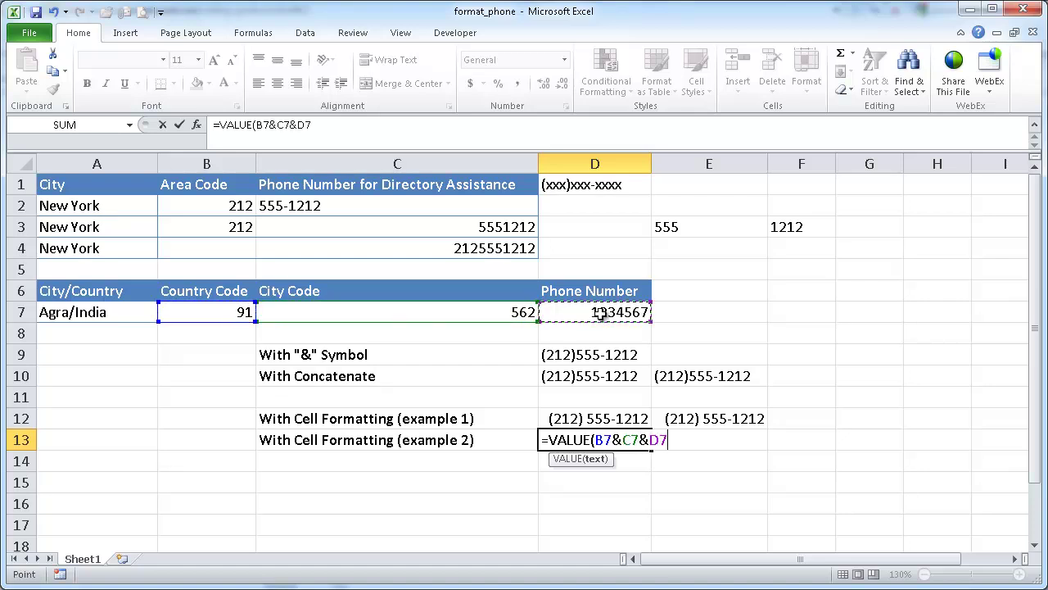
{"action": "type", "text": ")"}
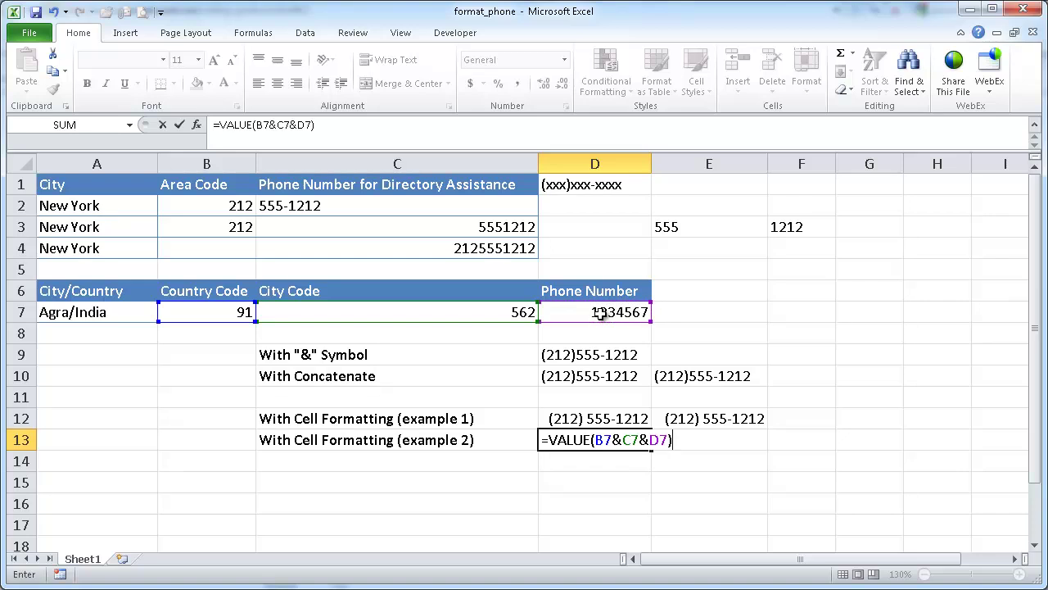
{"action": "key", "text": "ctrl+Return"}
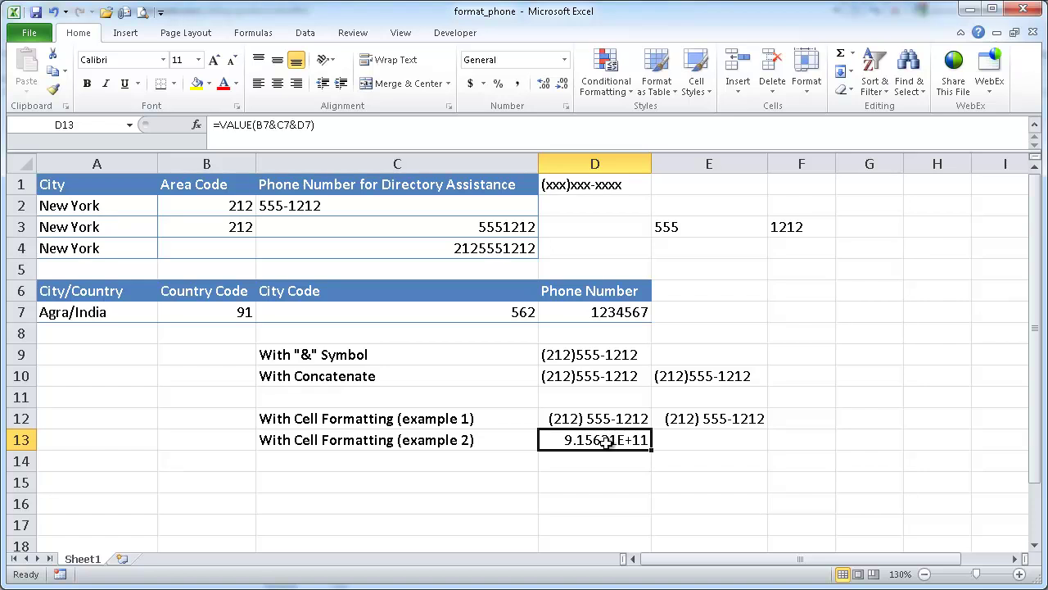
{"action": "right_click", "coordinate": [578, 442]}
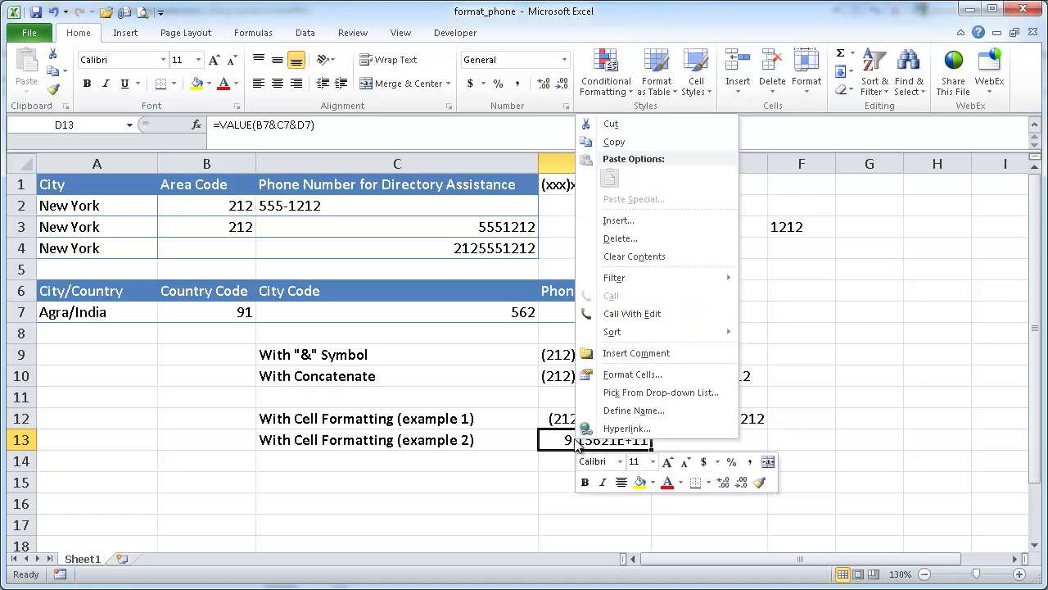
{"action": "left_click", "coordinate": [618, 375]}
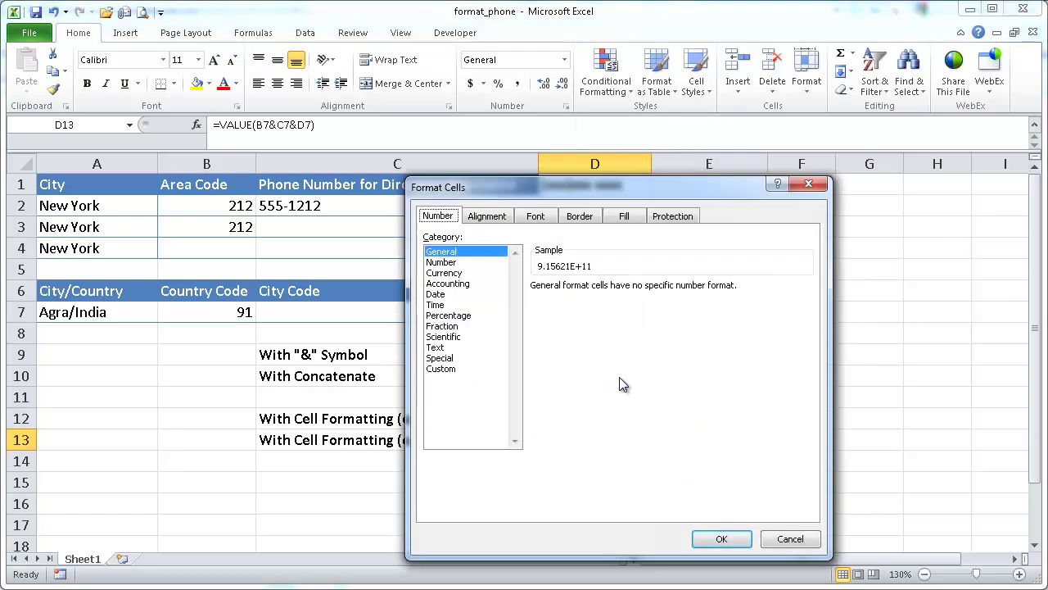
{"action": "left_click", "coordinate": [443, 370]}
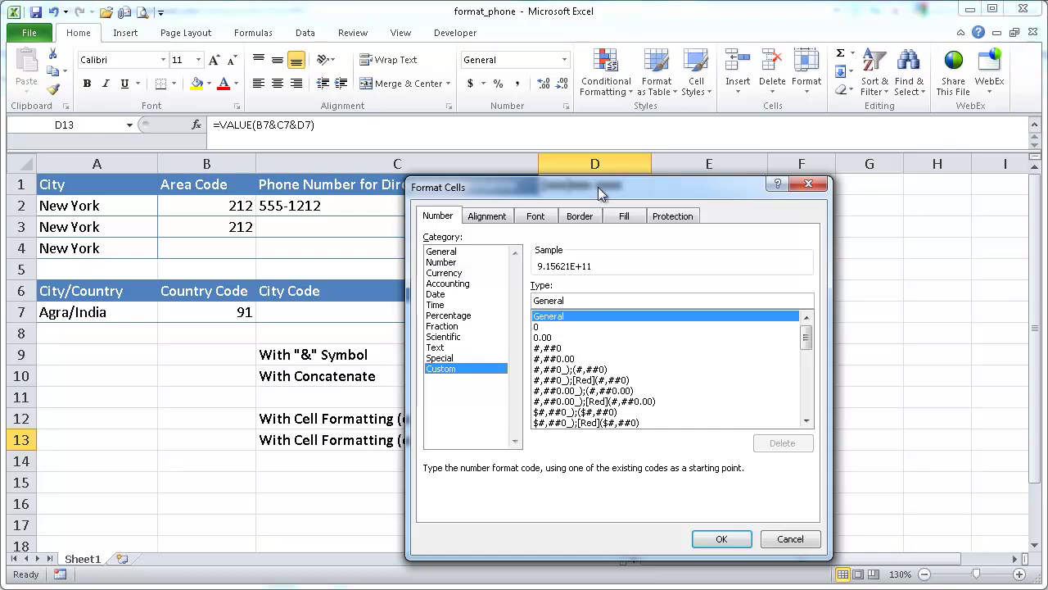
{"action": "left_click_drag", "start_coordinate": [598, 187], "coordinate": [736, 152]}
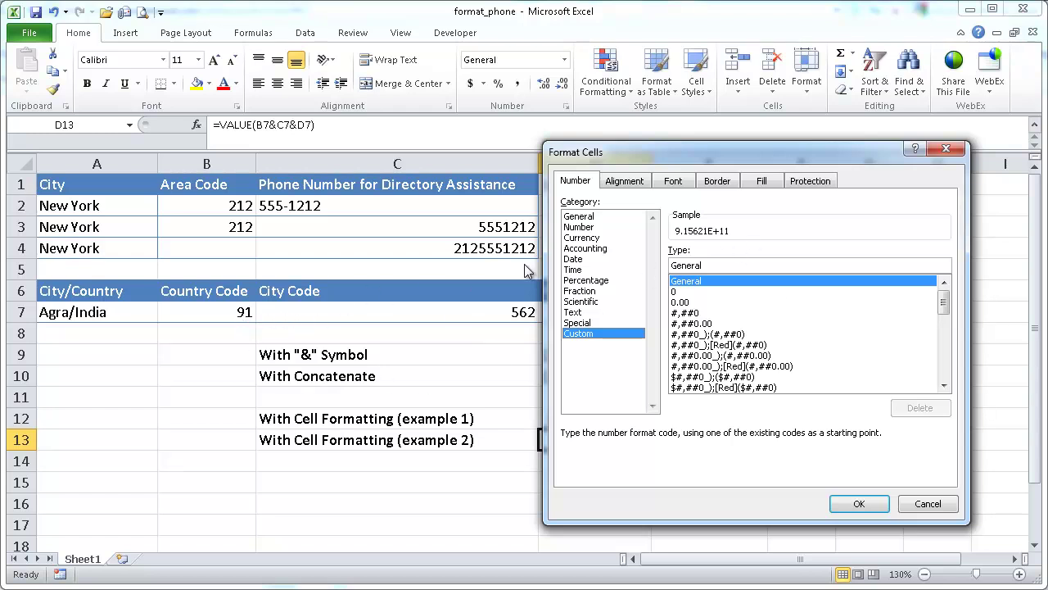
{"action": "left_click_drag", "start_coordinate": [743, 153], "coordinate": [769, 146]}
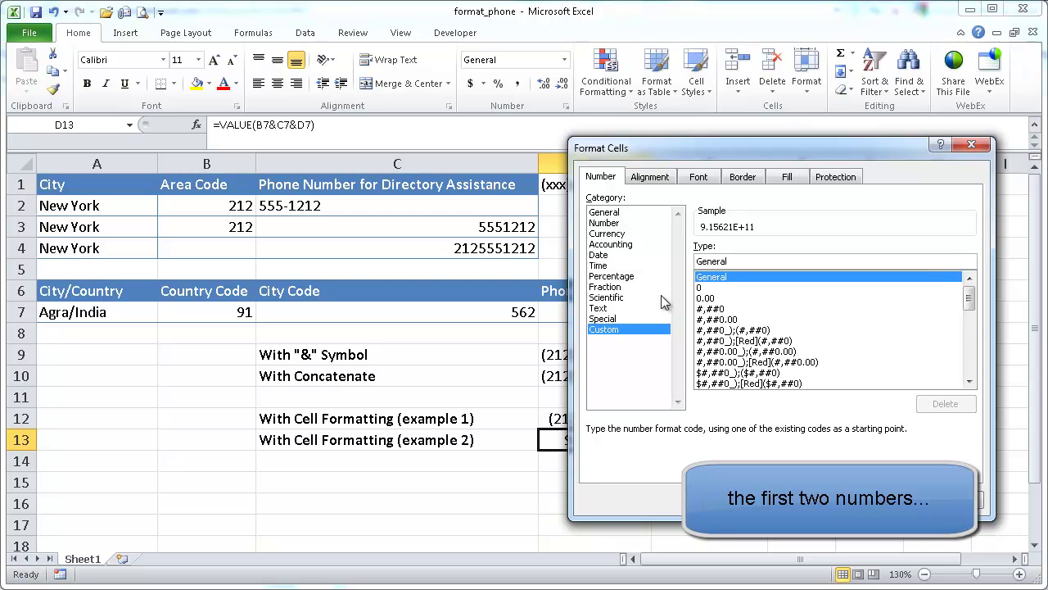
{"action": "key", "text": "shift+Home"}
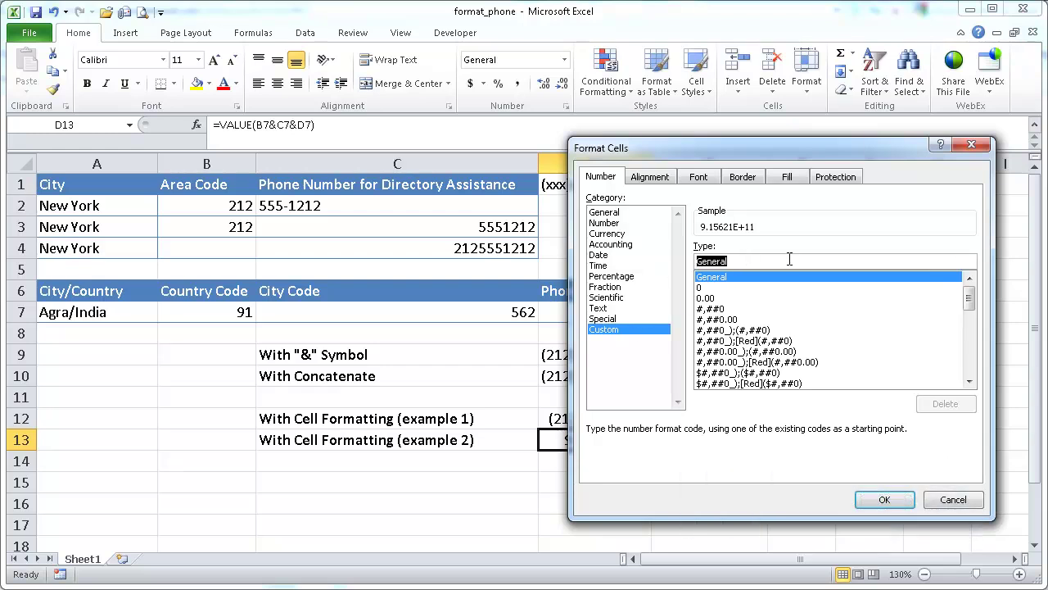
{"action": "type", "text": "00"}
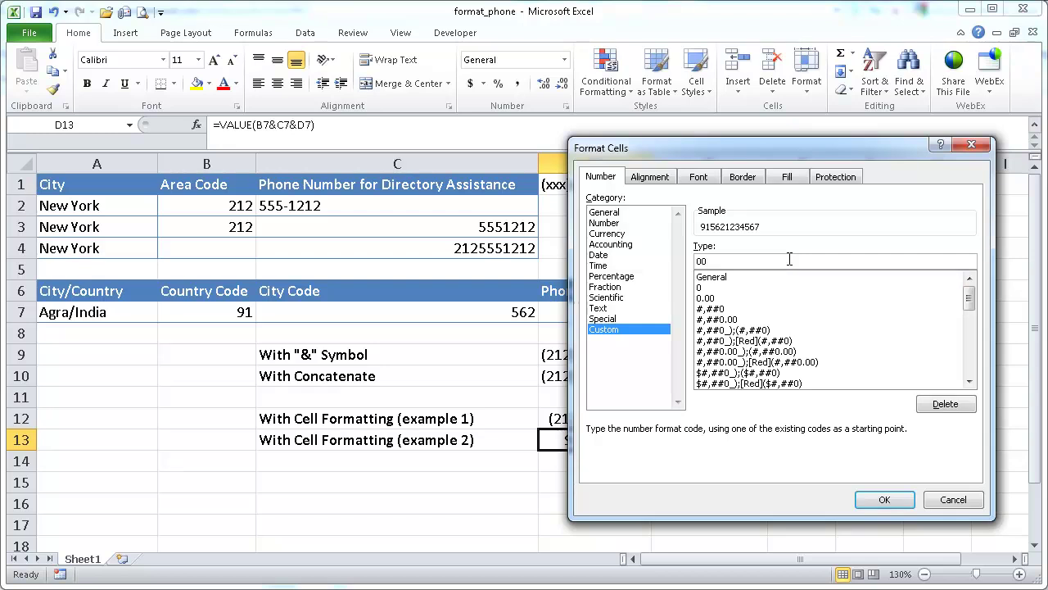
{"action": "type", "text": "-000-0000000"}
{"action": "left_click", "coordinate": [879, 500]}
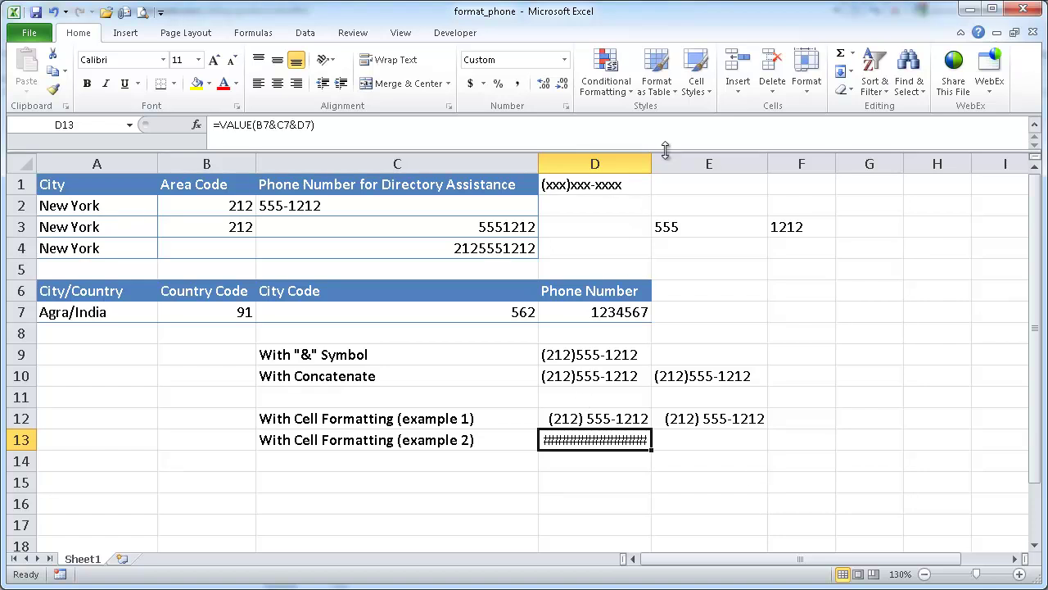
{"action": "double_click", "coordinate": [653, 161]}
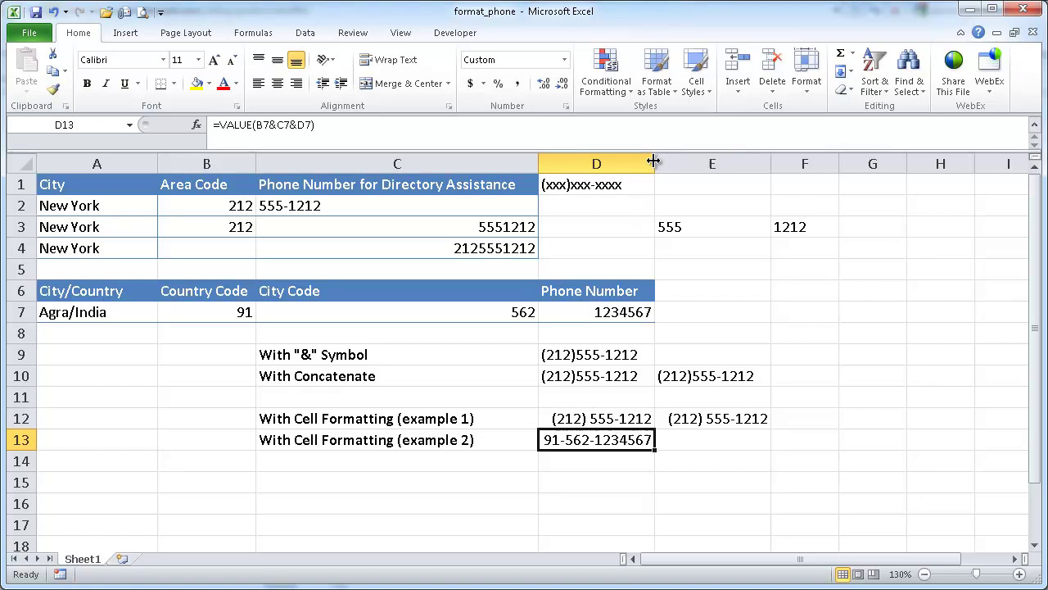